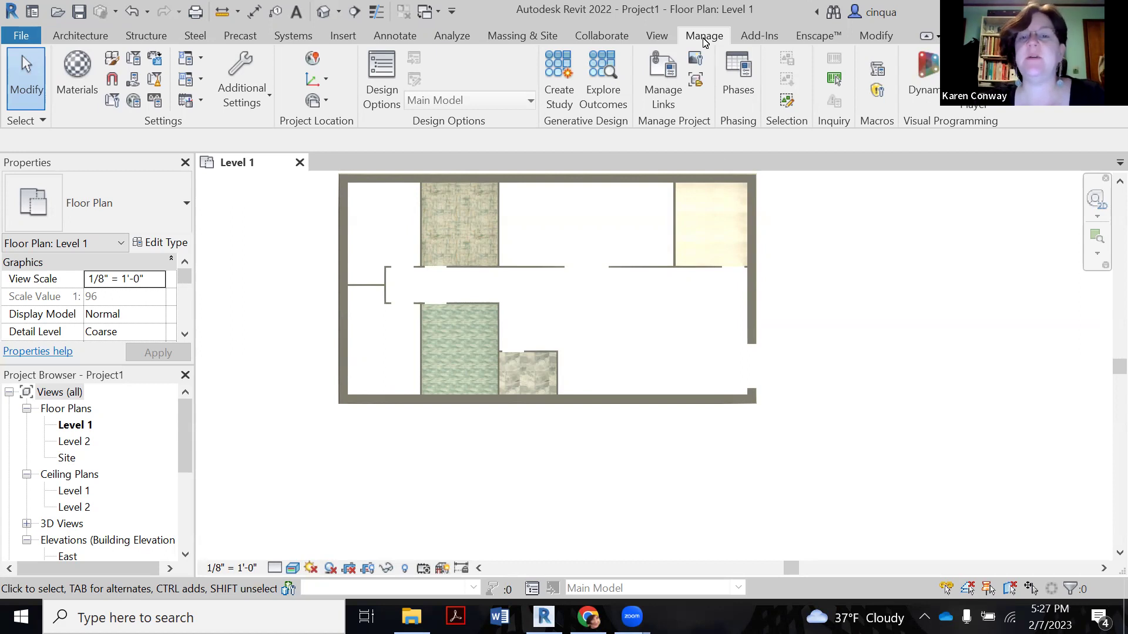
Open the Material Browser and search the project materials for 'oak'.
left_click(77, 73)
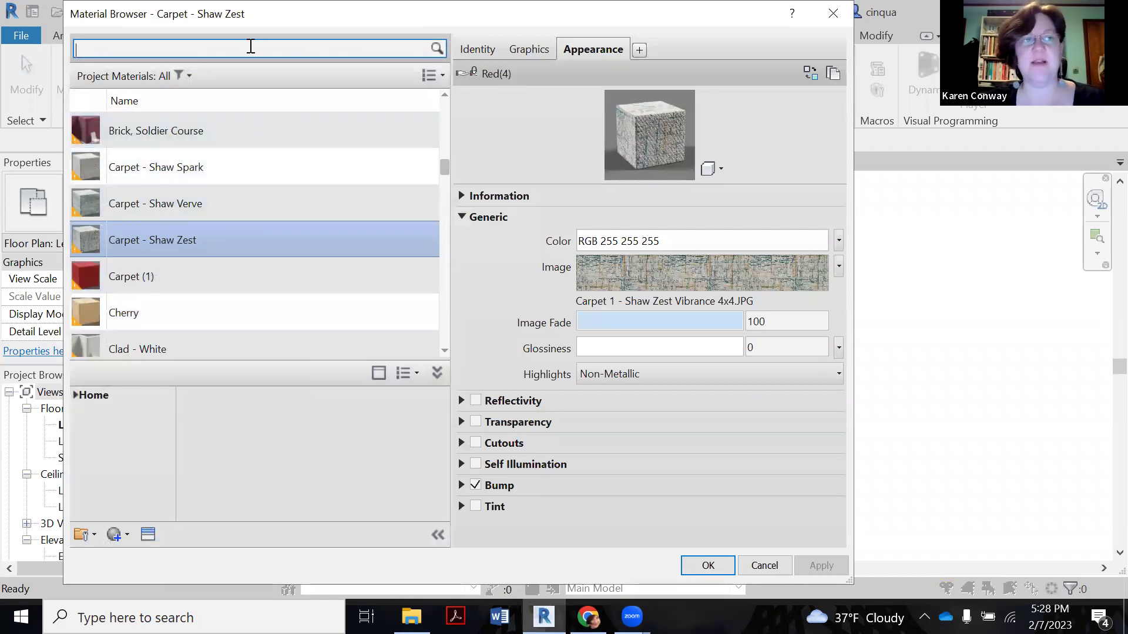
left_click(251, 44)
type("oak")
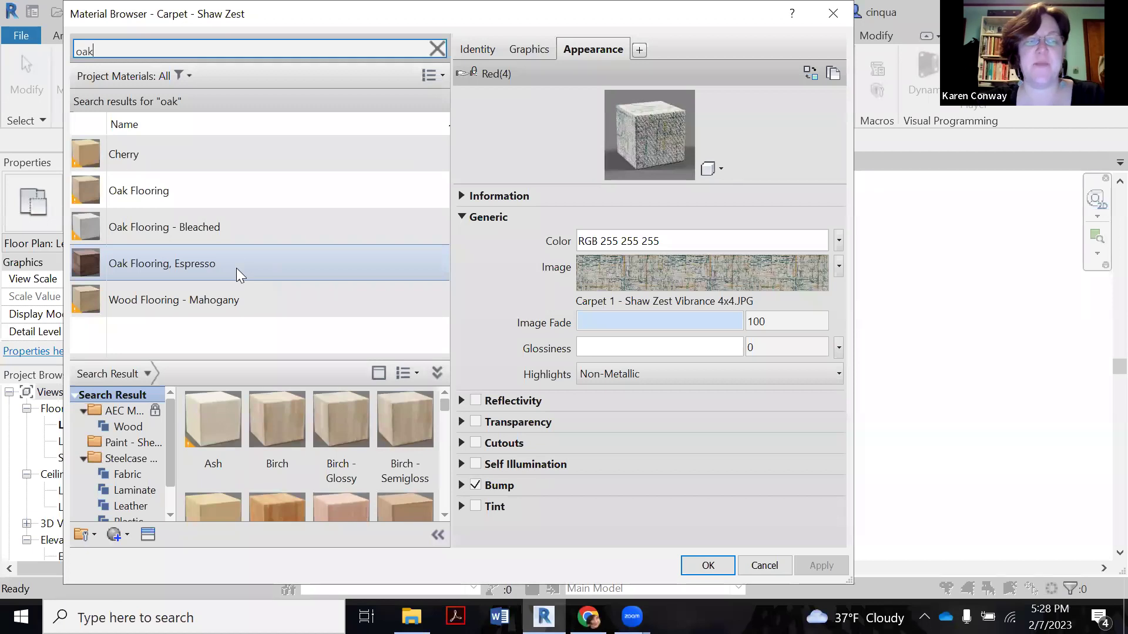
scroll(241, 442, "down", 1)
scroll(241, 442, "up", 1)
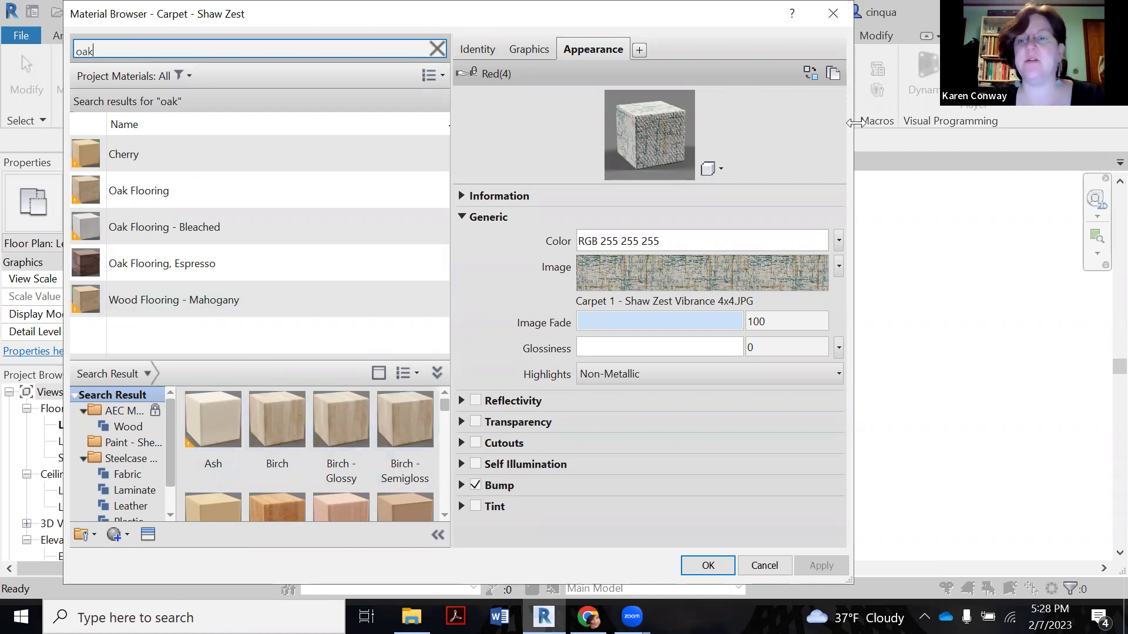
Widen the Material Browser, then collapse and re-expand the library panel.
left_click_drag(855, 122, 1004, 123)
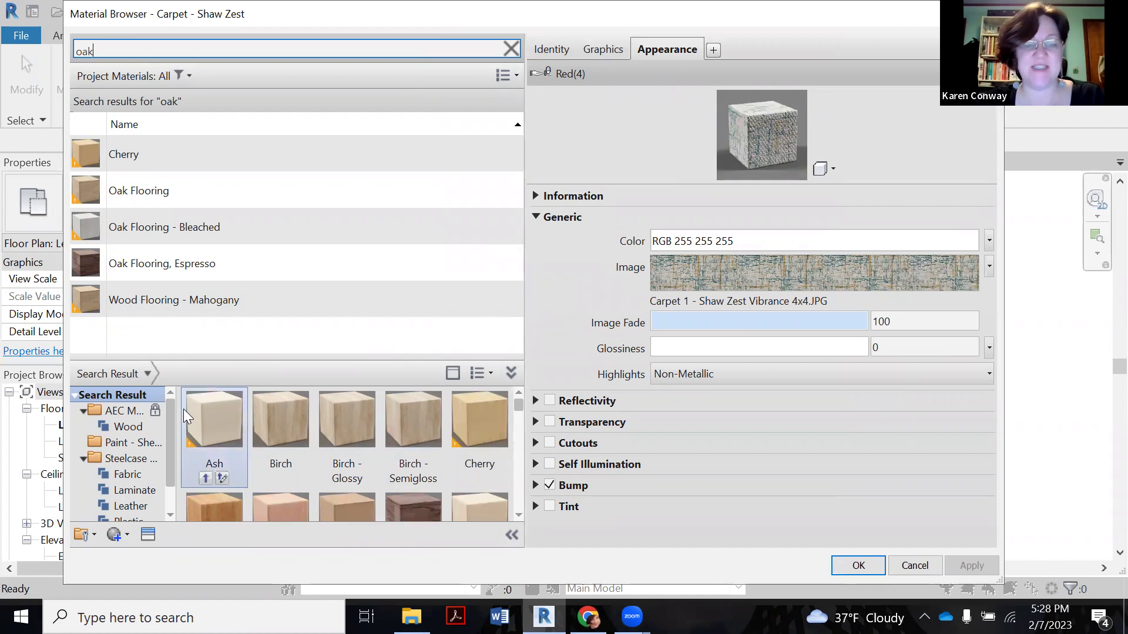
left_click(510, 374)
left_click(513, 509)
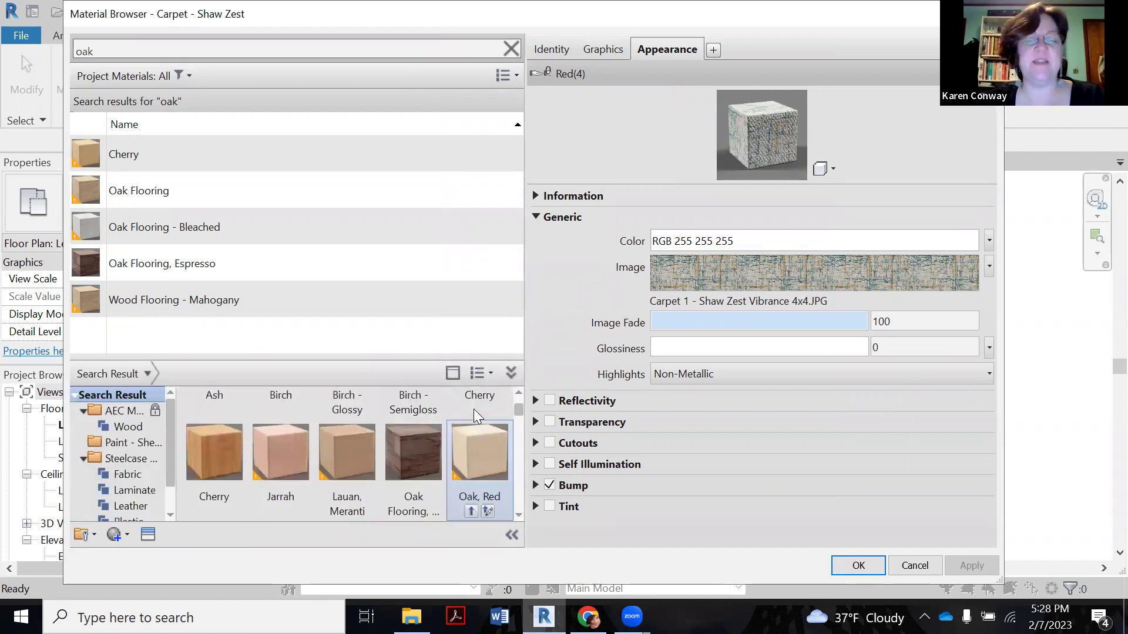
Switch the material library display from thumbnails to List View.
left_click(511, 375)
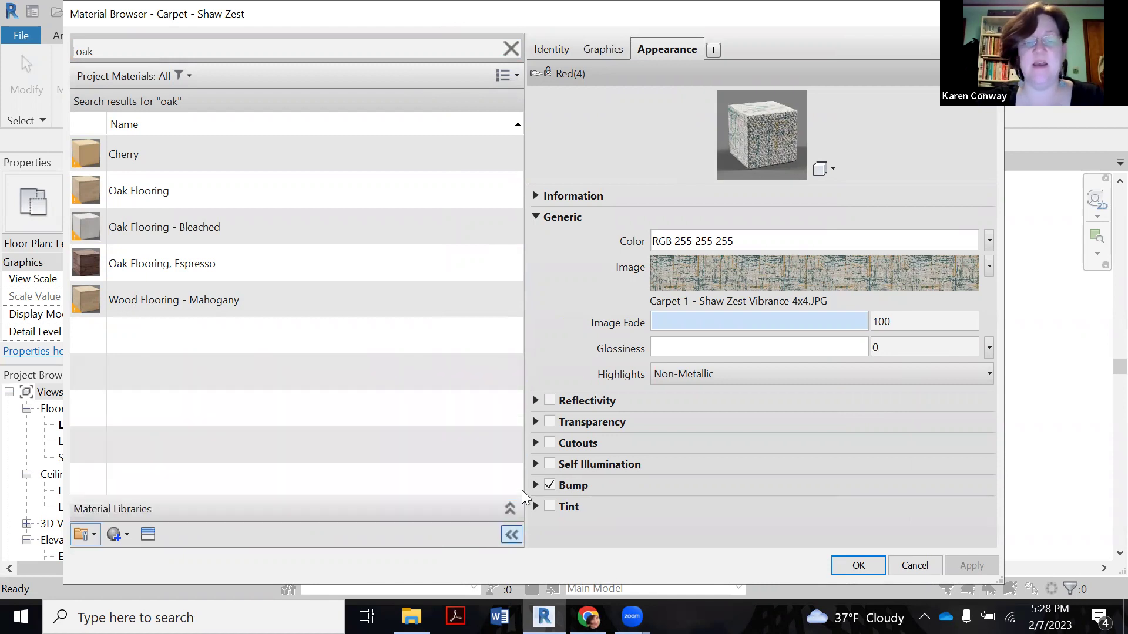
left_click(132, 509)
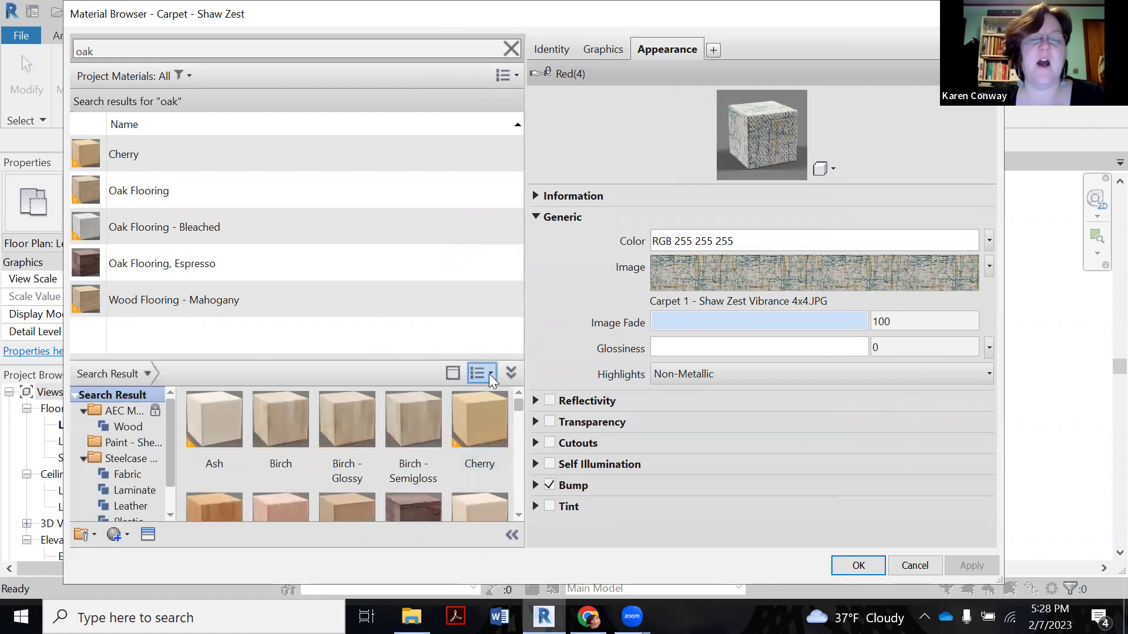
left_click(490, 374)
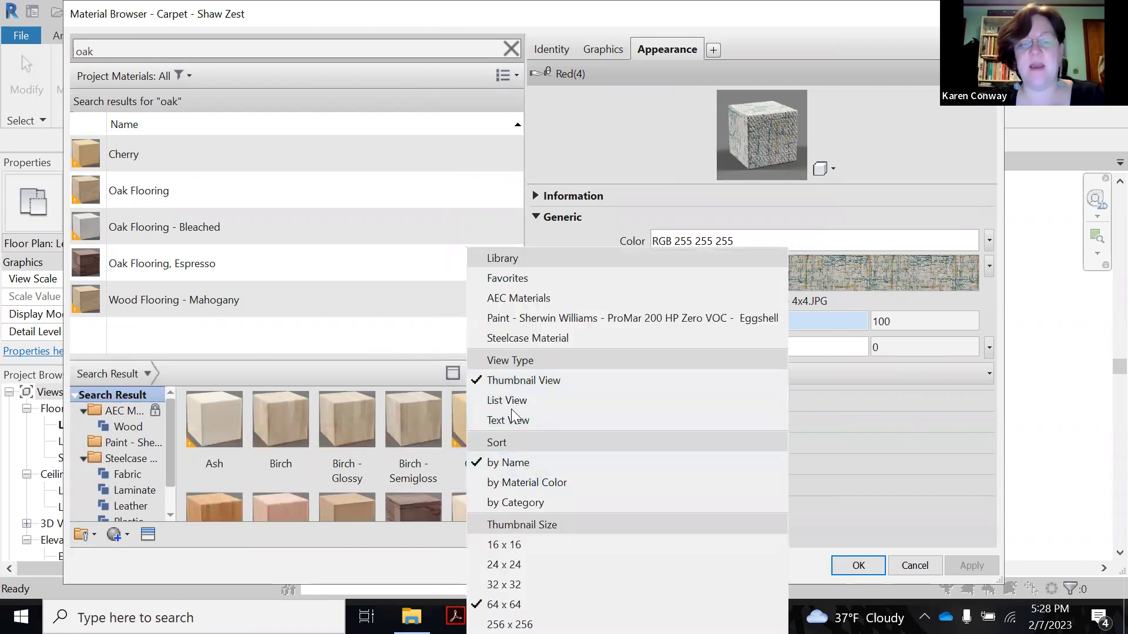
left_click(527, 398)
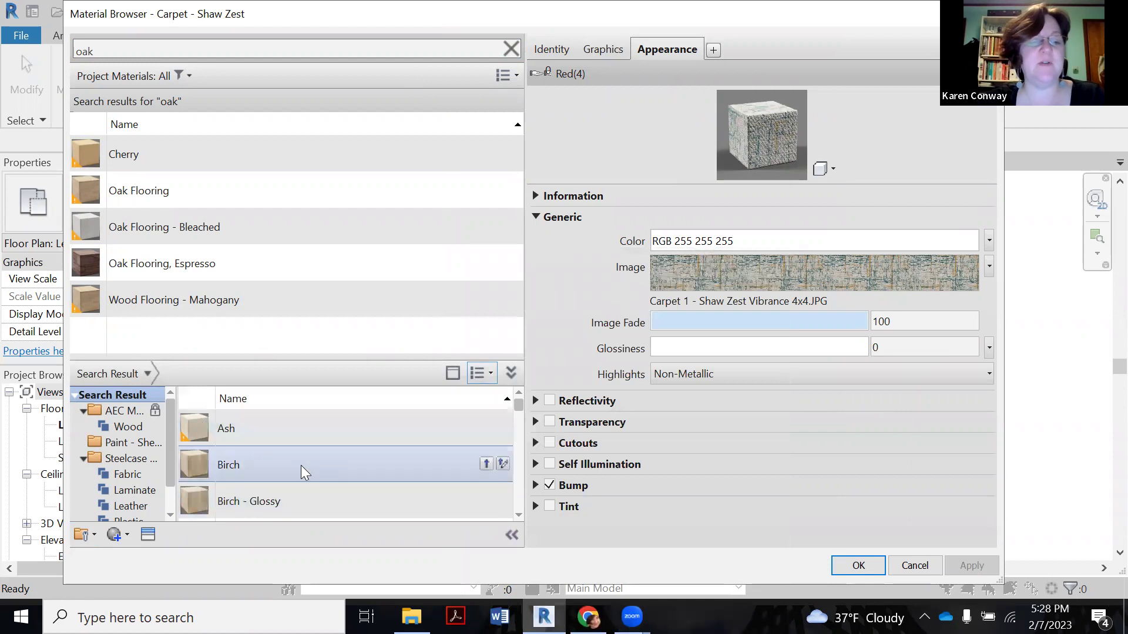
Scroll through the oak results, including Cherry, Oak Flooring variants and Wood Flooring - Mahogany.
scroll(299, 459, "down", 6)
scroll(299, 457, "up", 3)
scroll(302, 454, "up", 3)
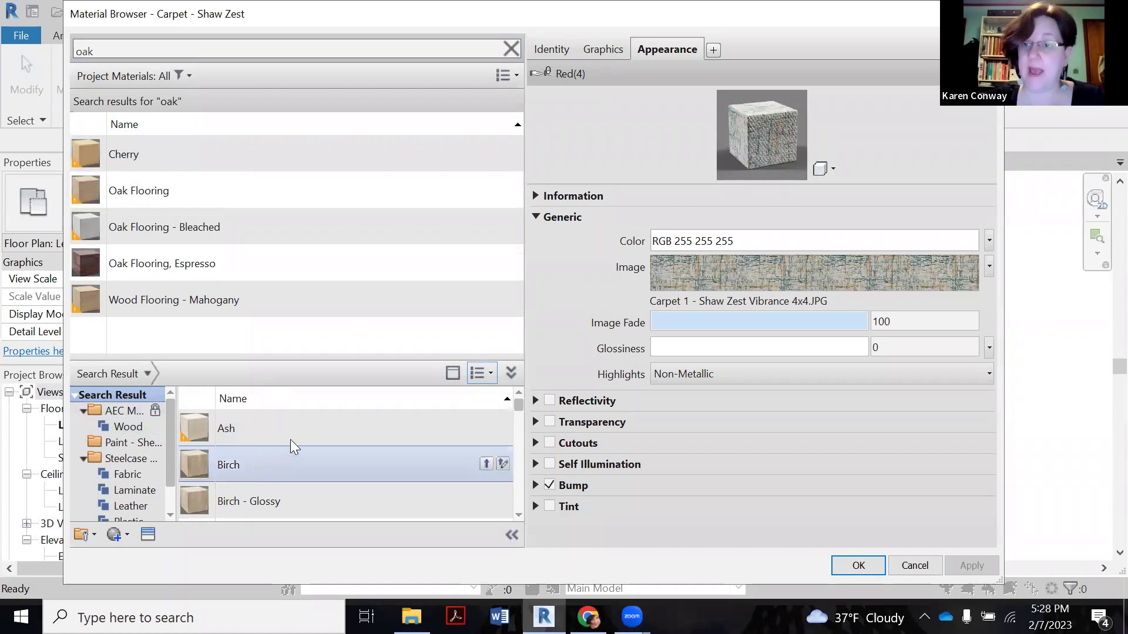
scroll(341, 500, "down", 1)
scroll(351, 489, "down", 1)
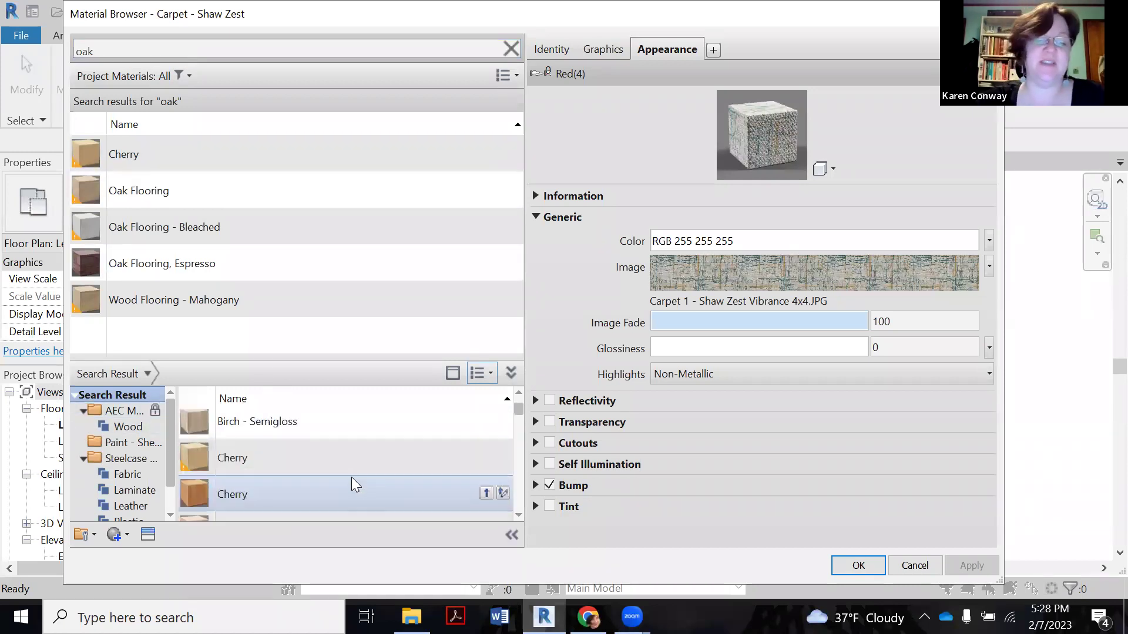
scroll(351, 477, "down", 2)
scroll(322, 473, "down", 2)
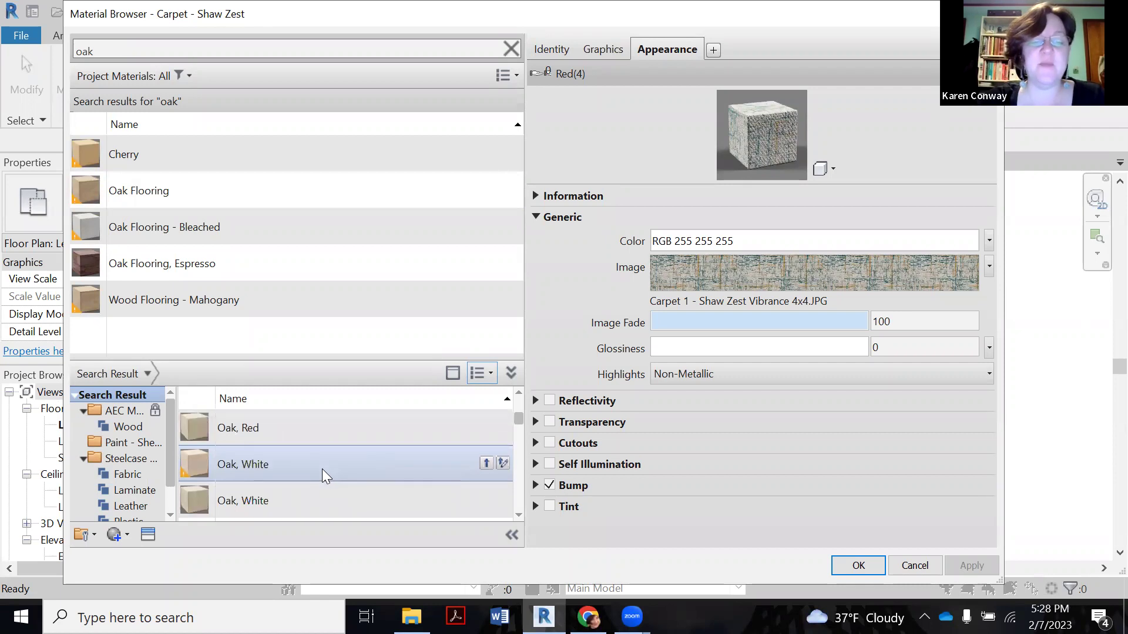
scroll(305, 476, "down", 2)
scroll(286, 467, "up", 2)
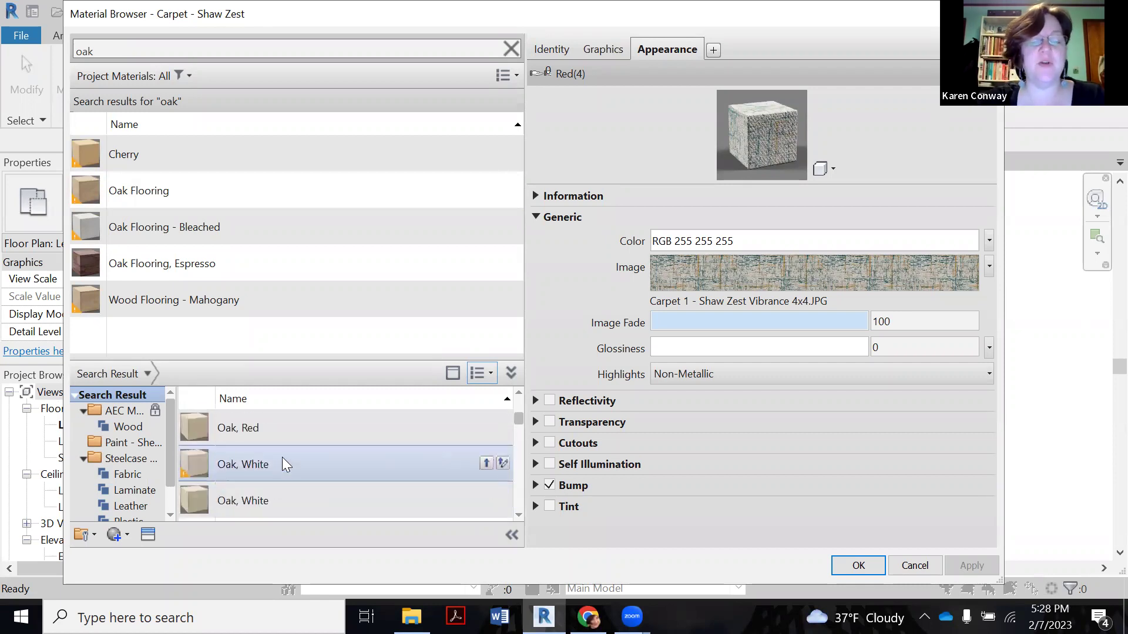
scroll(282, 458, "down", 6)
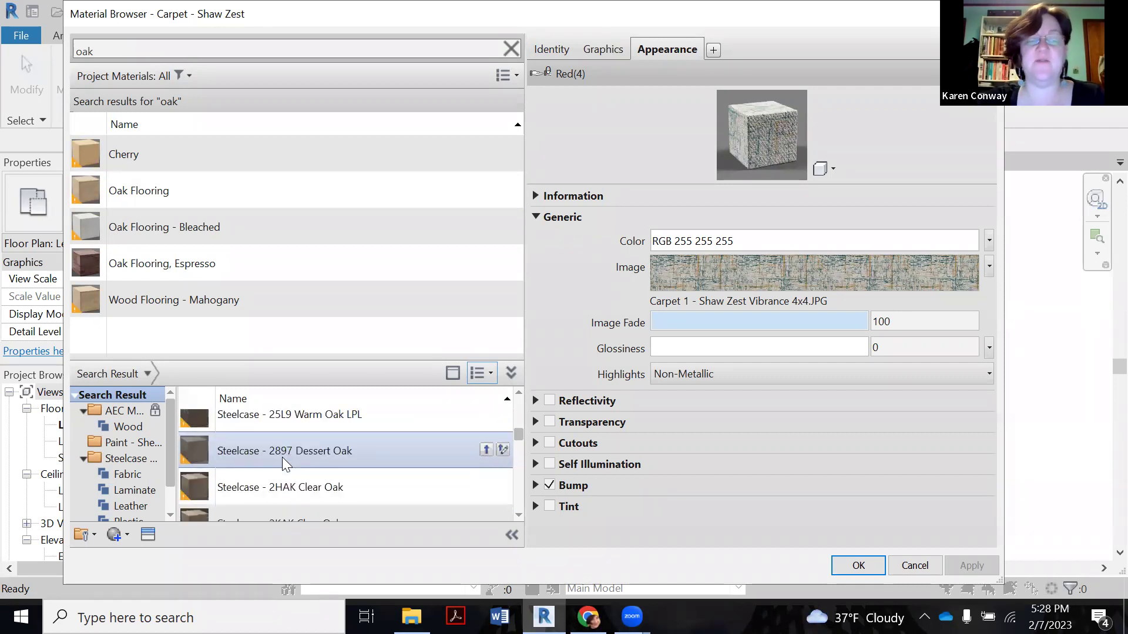
scroll(291, 465, "up", 1)
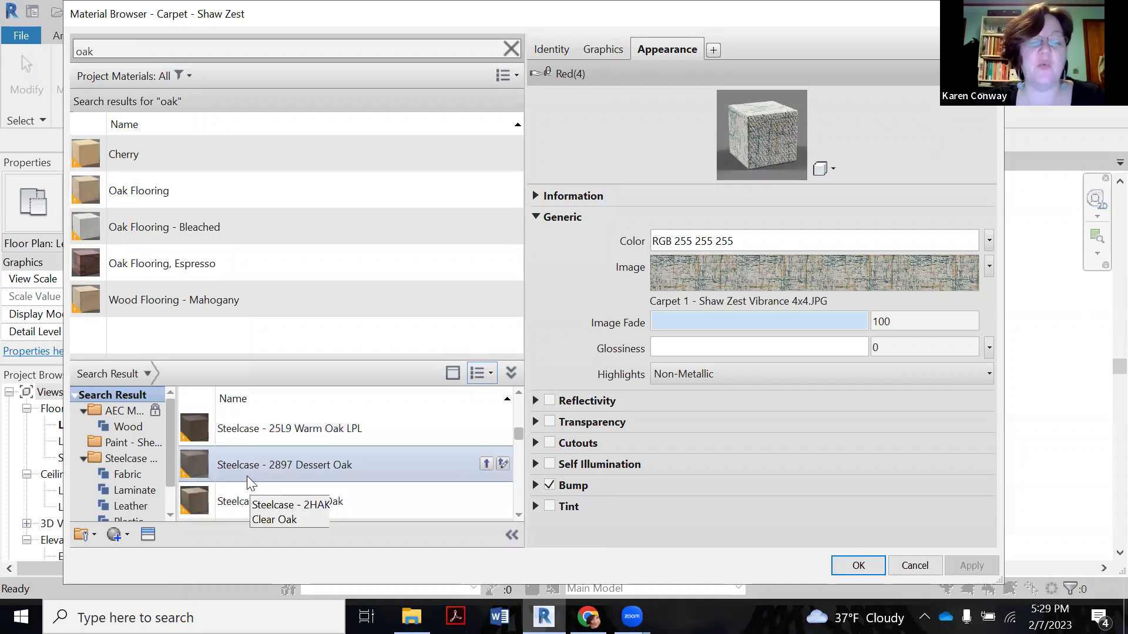
scroll(247, 476, "down", 5)
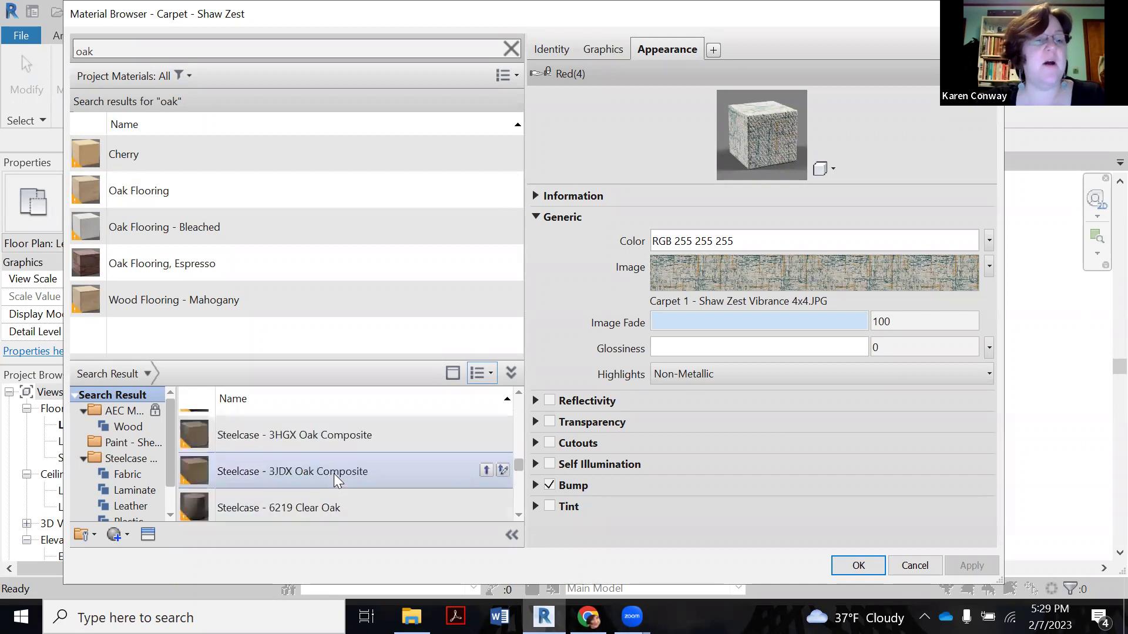
scroll(333, 473, "up", 5)
scroll(286, 460, "up", 10)
scroll(286, 459, "down", 1)
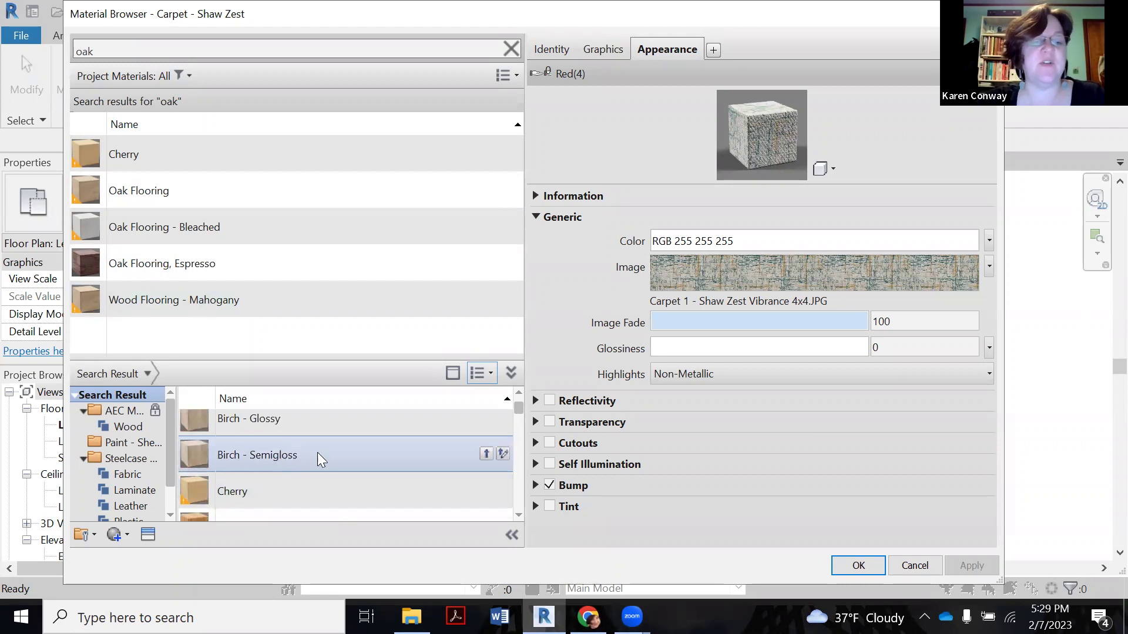
scroll(311, 476, "down", 2)
scroll(301, 477, "down", 2)
scroll(301, 477, "up", 2)
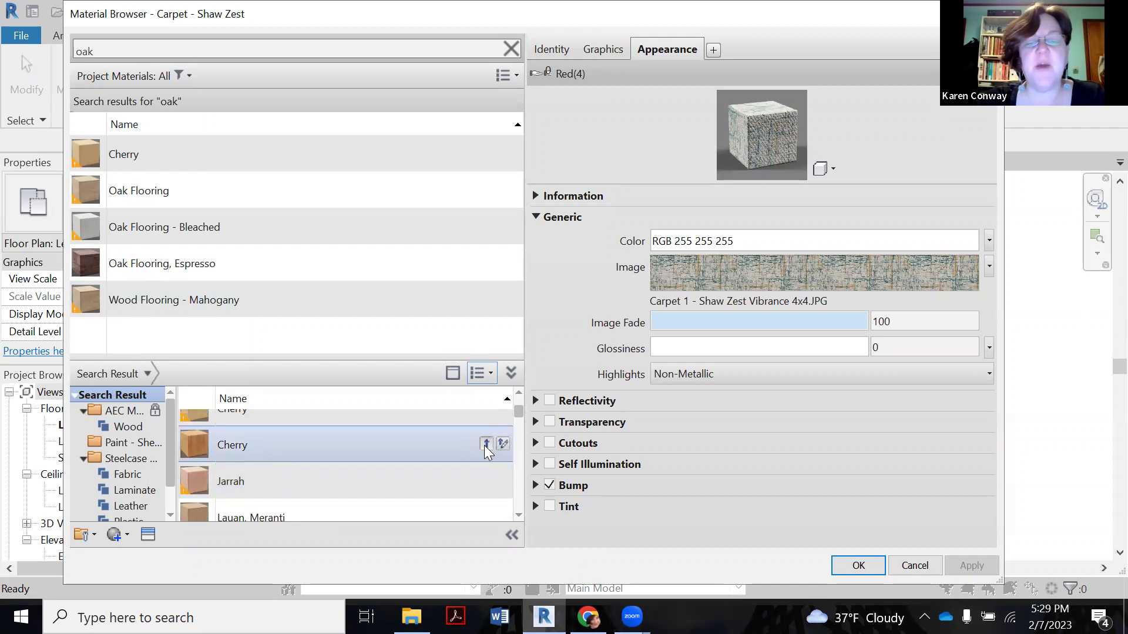
Add the library Cherry material as Cherry(1), keeping both, and compare it with Cherry.
left_click(485, 445)
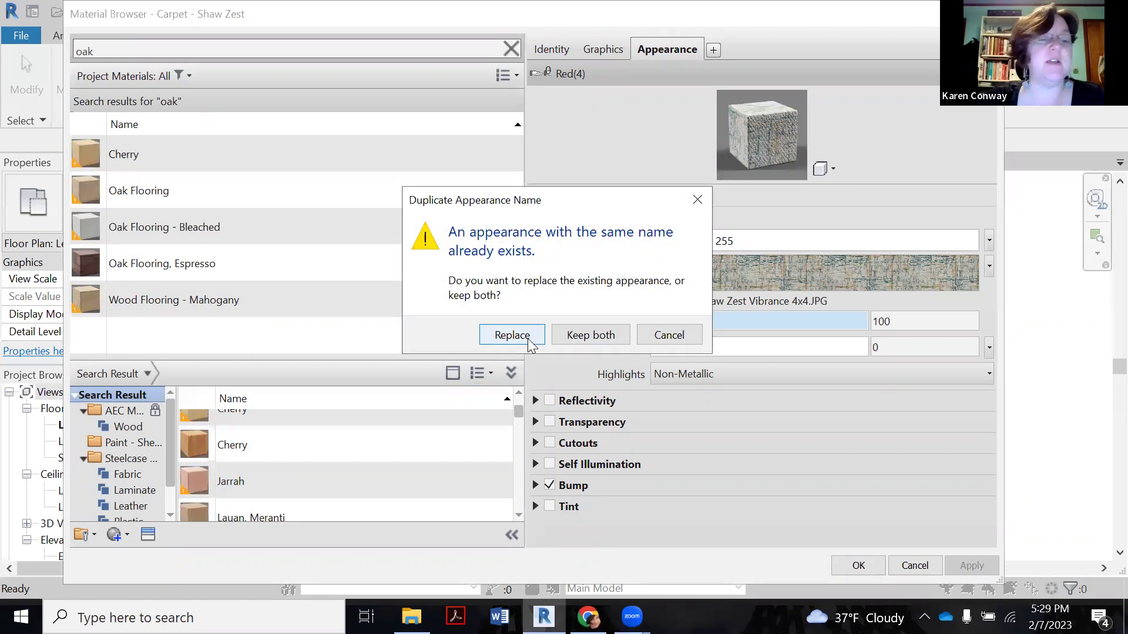
left_click(595, 336)
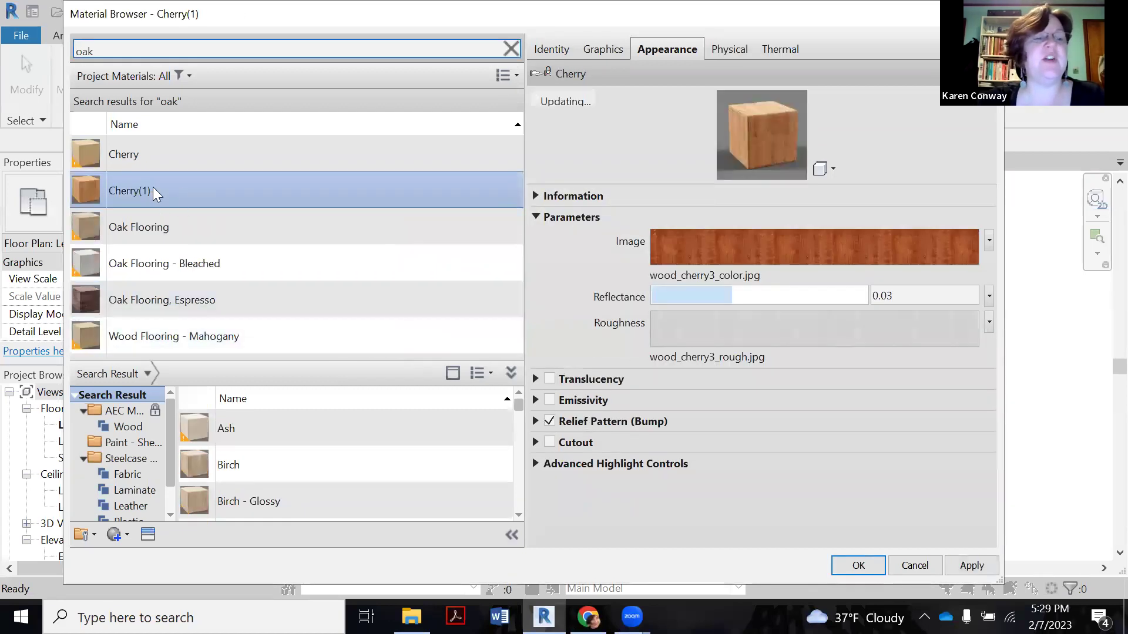
left_click(146, 158)
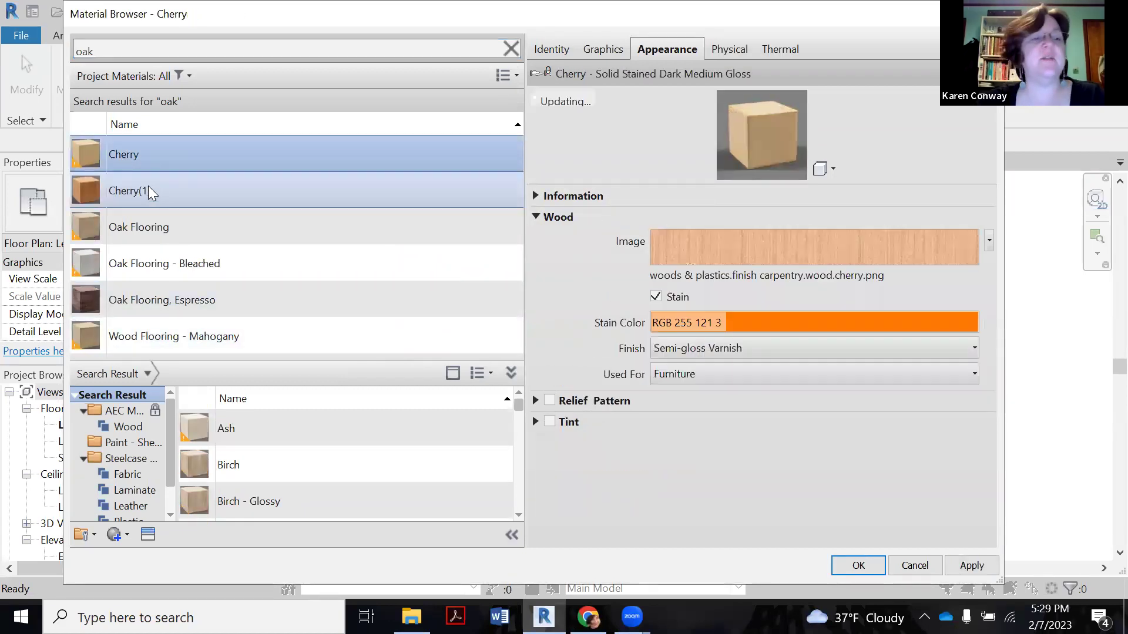
left_click(150, 188)
left_click(158, 158)
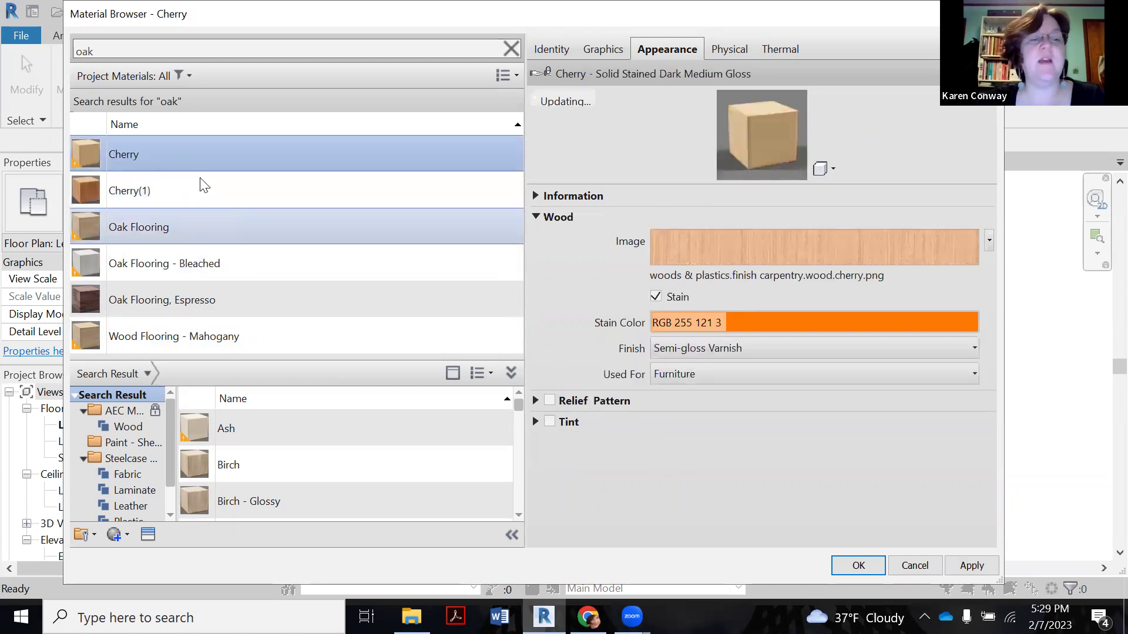
scroll(291, 442, "down", 1)
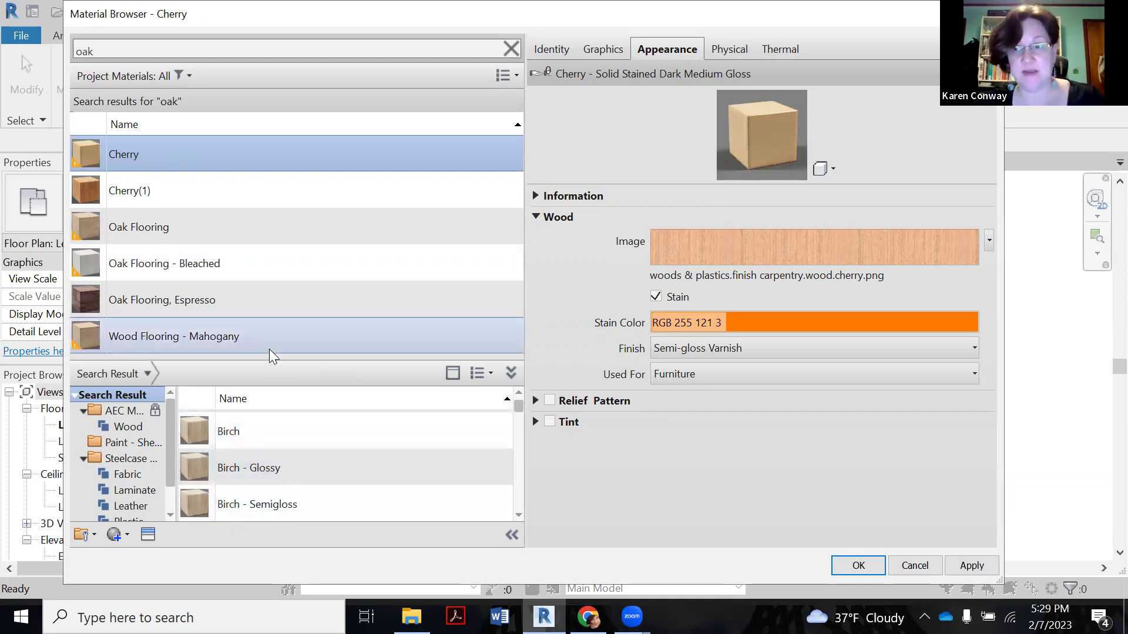
Duplicate Oak Flooring and name the copy 'Oak Flooring - Dark'.
left_click(241, 227)
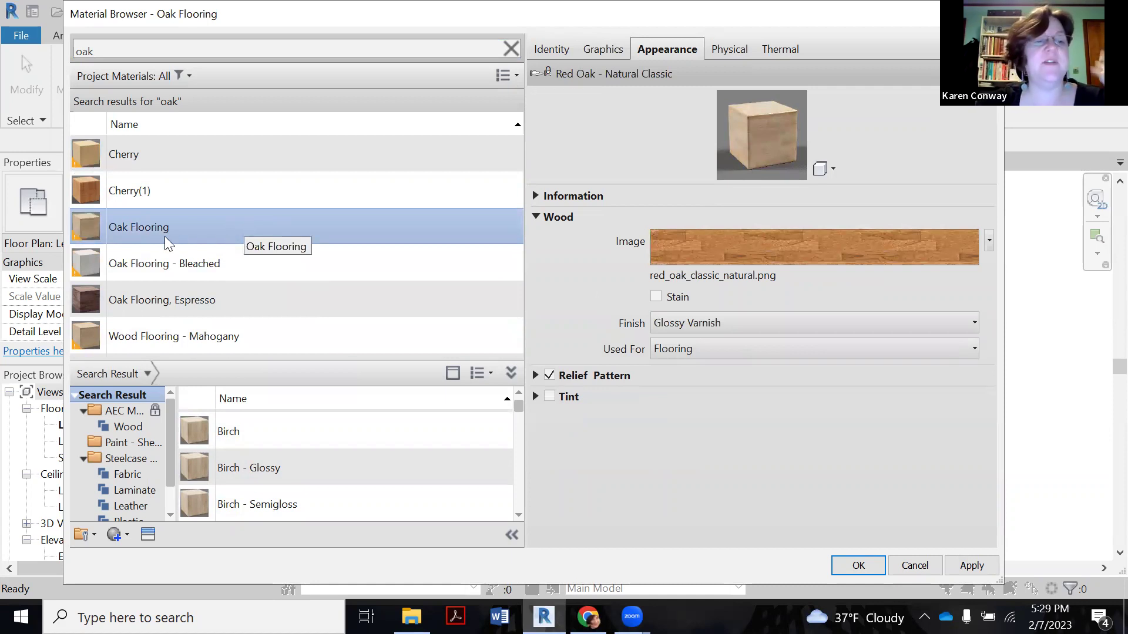
right_click(197, 227)
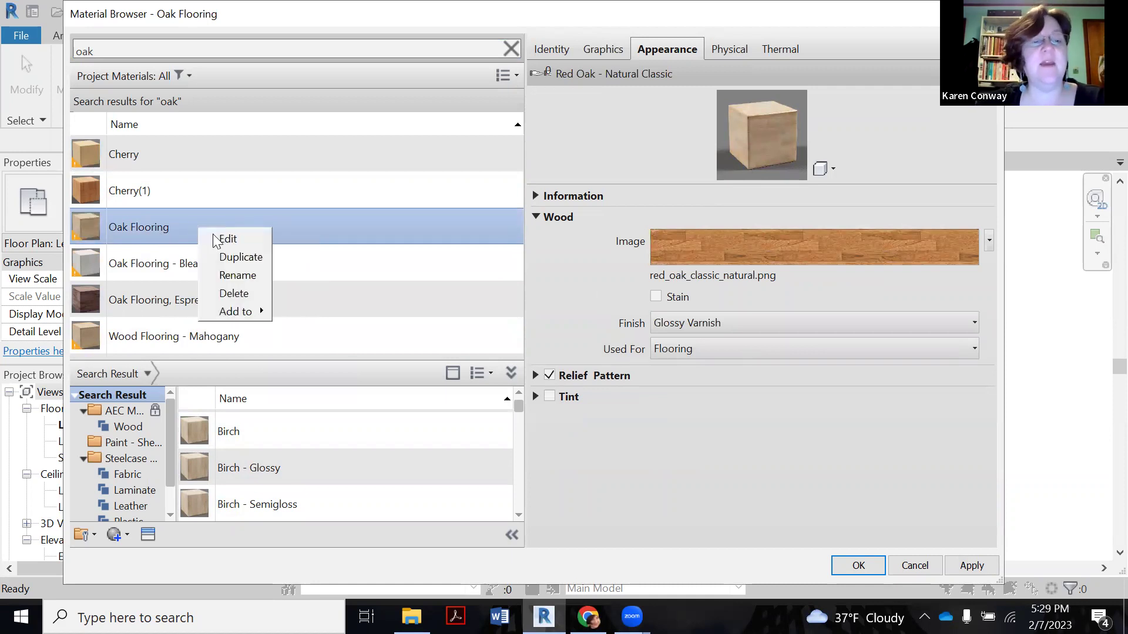
left_click(231, 258)
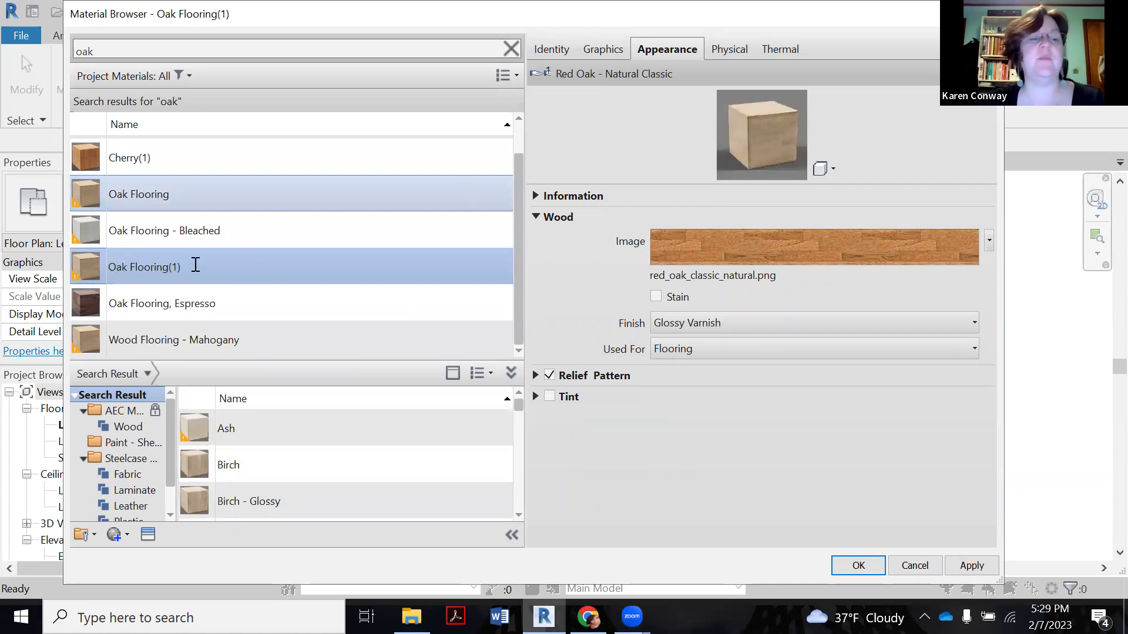
type("Oak")
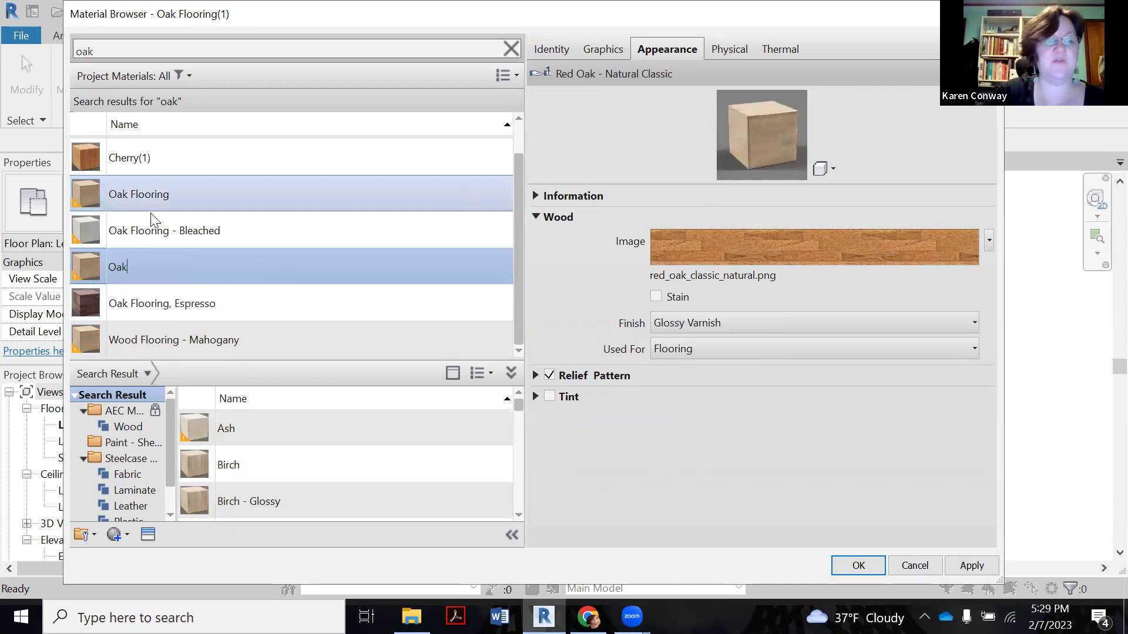
type(" Flooring ")
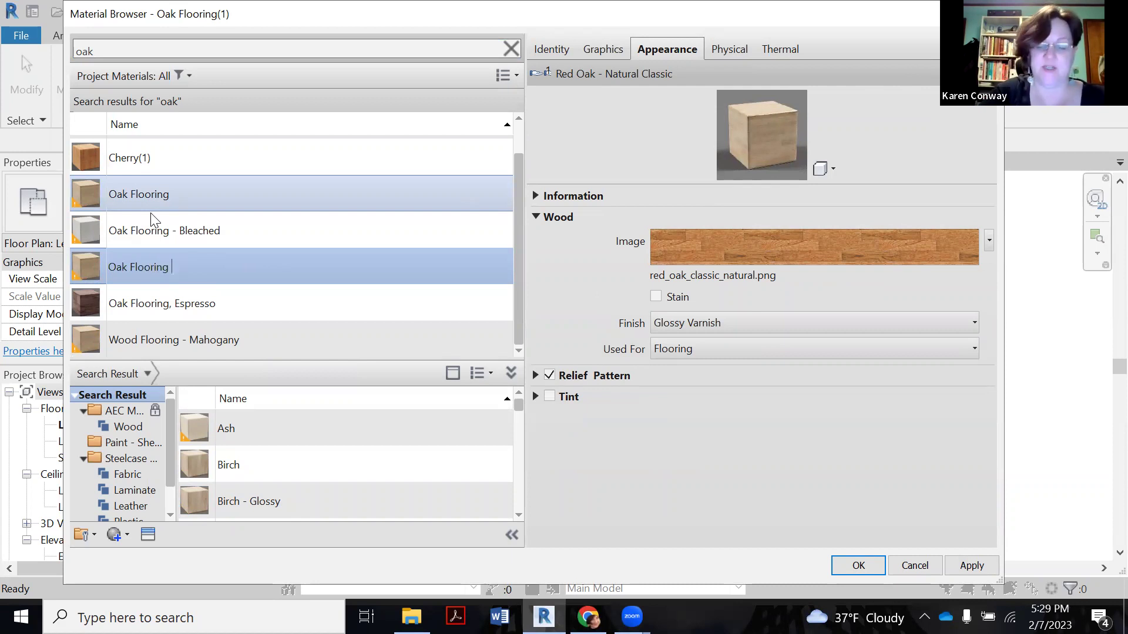
type("- Dark")
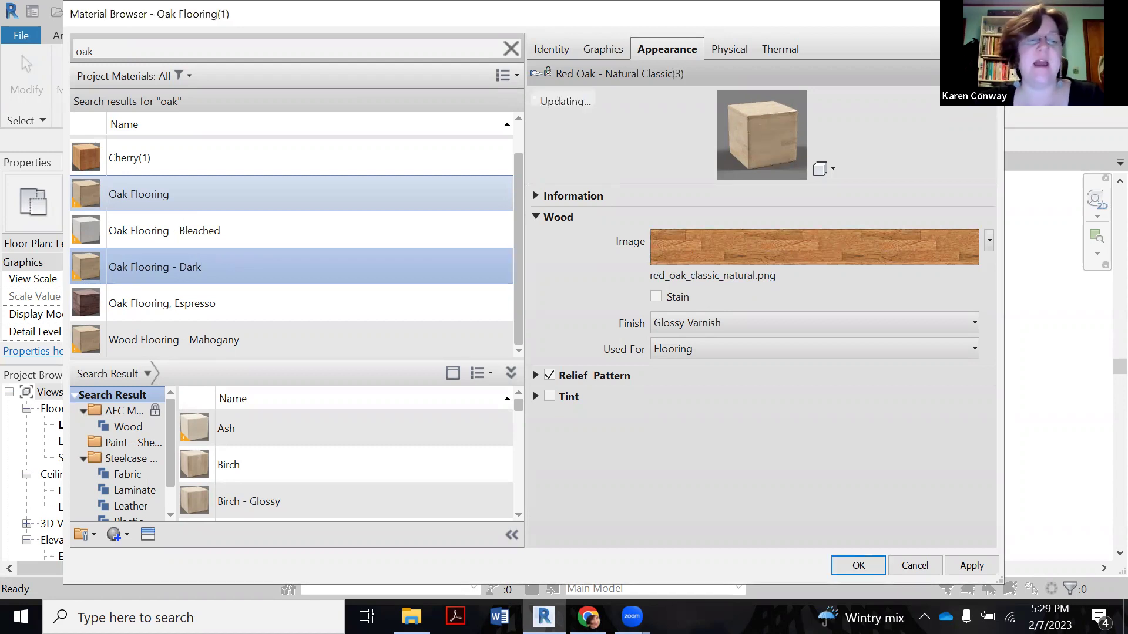
scroll(341, 446, "down", 1)
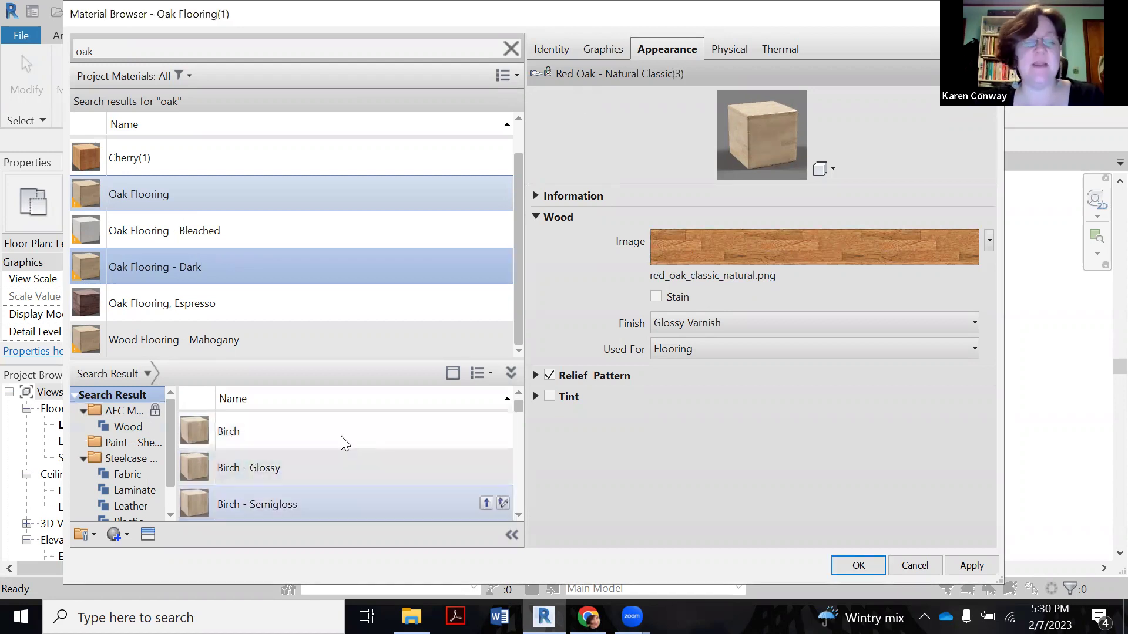
Browse the Appearance Library's Flooring > Wood assets down to Beechwood - Mystic Brown.
left_click(148, 535)
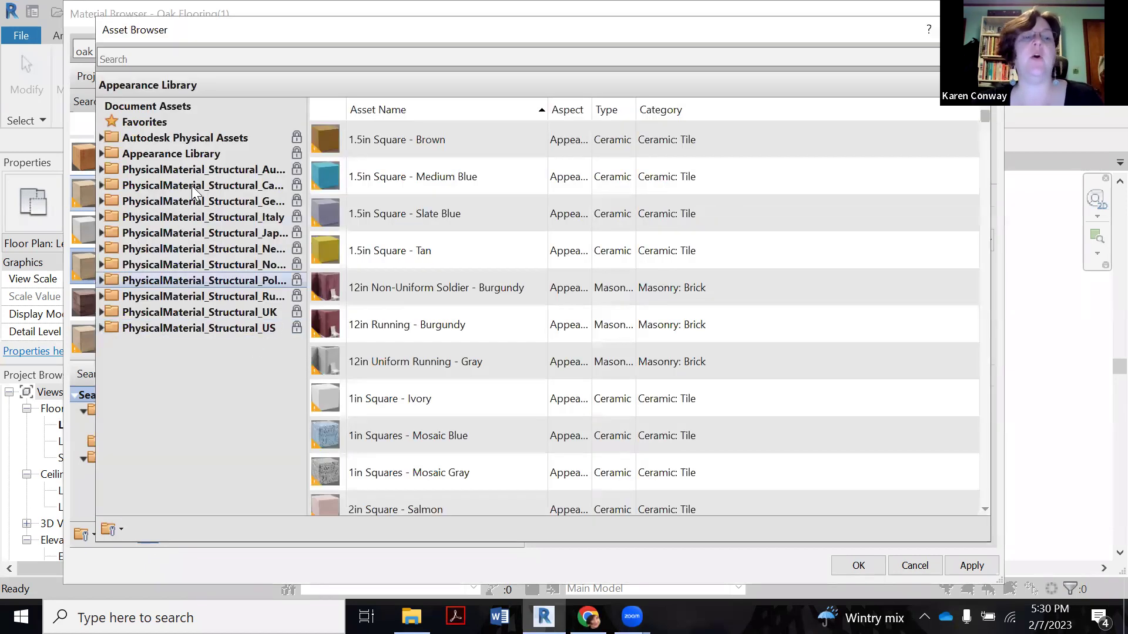
left_click(102, 154)
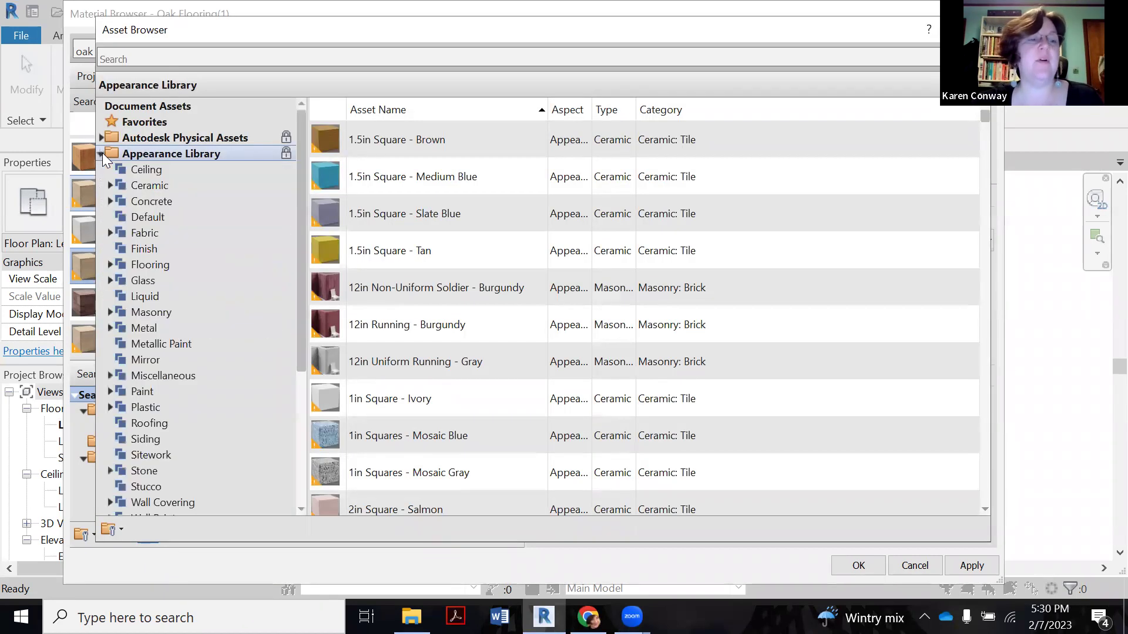
left_click(128, 263)
left_click(109, 264)
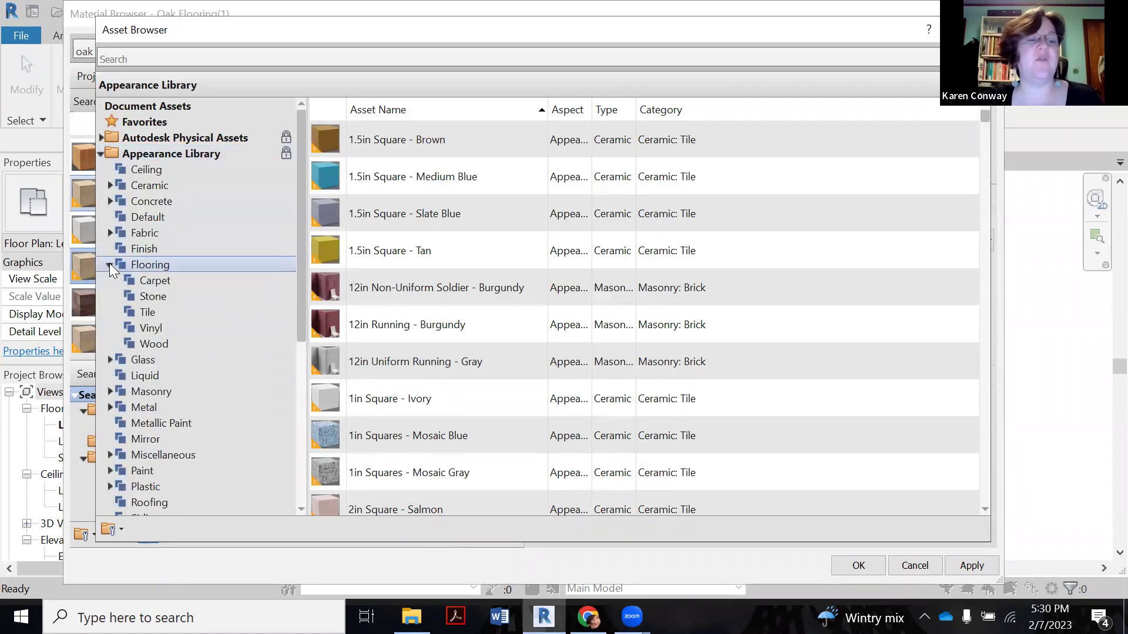
left_click(149, 344)
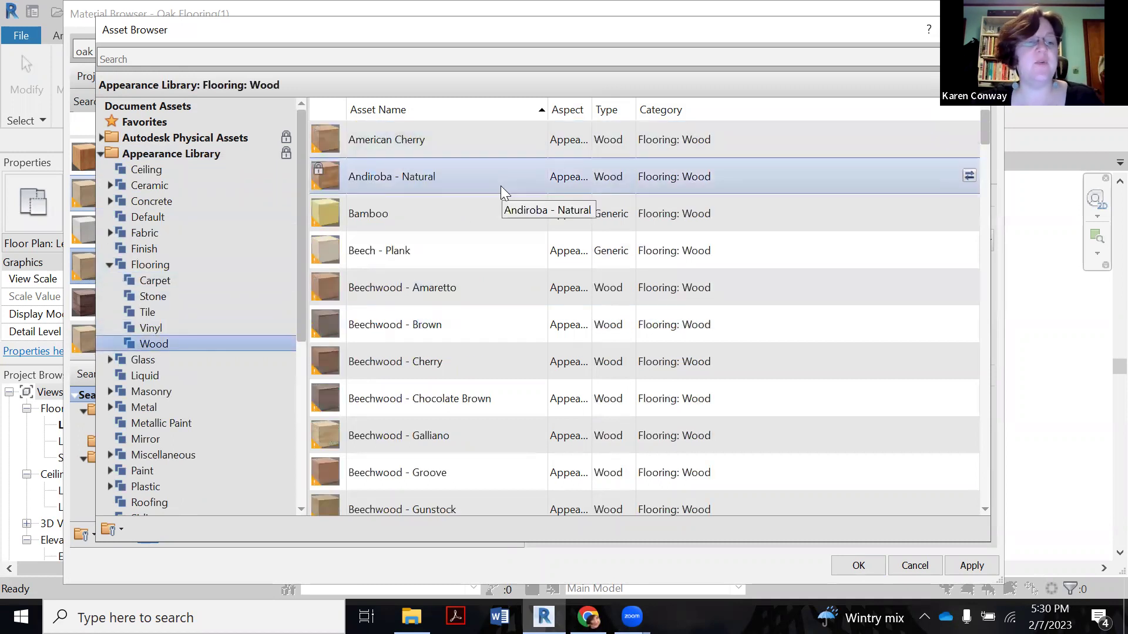
scroll(504, 232, "down", 1)
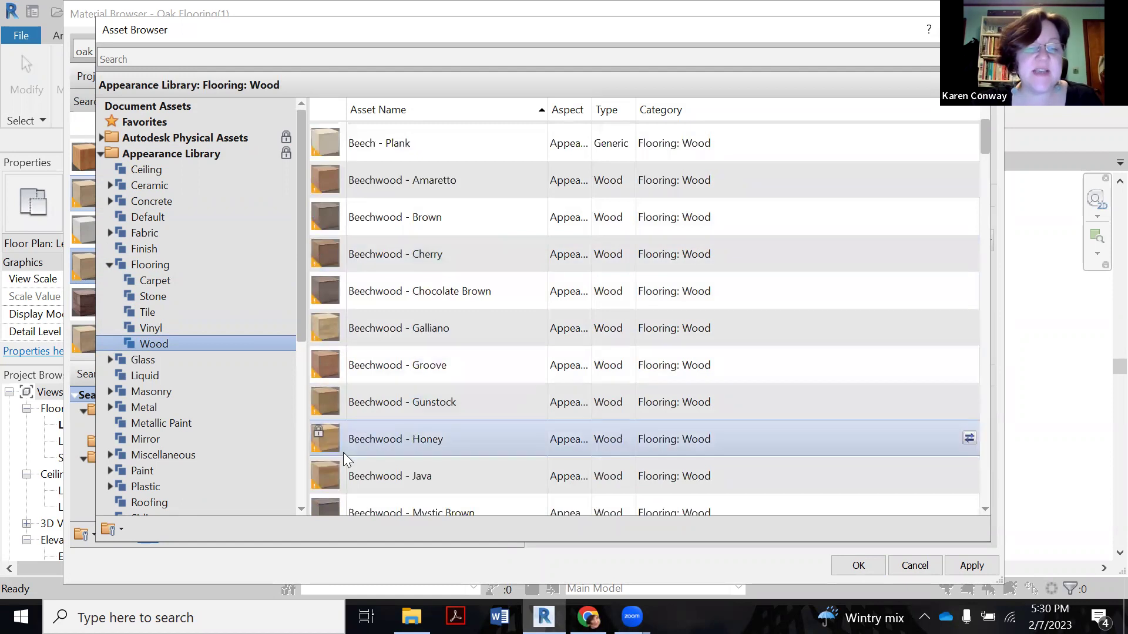
scroll(352, 449, "down", 1)
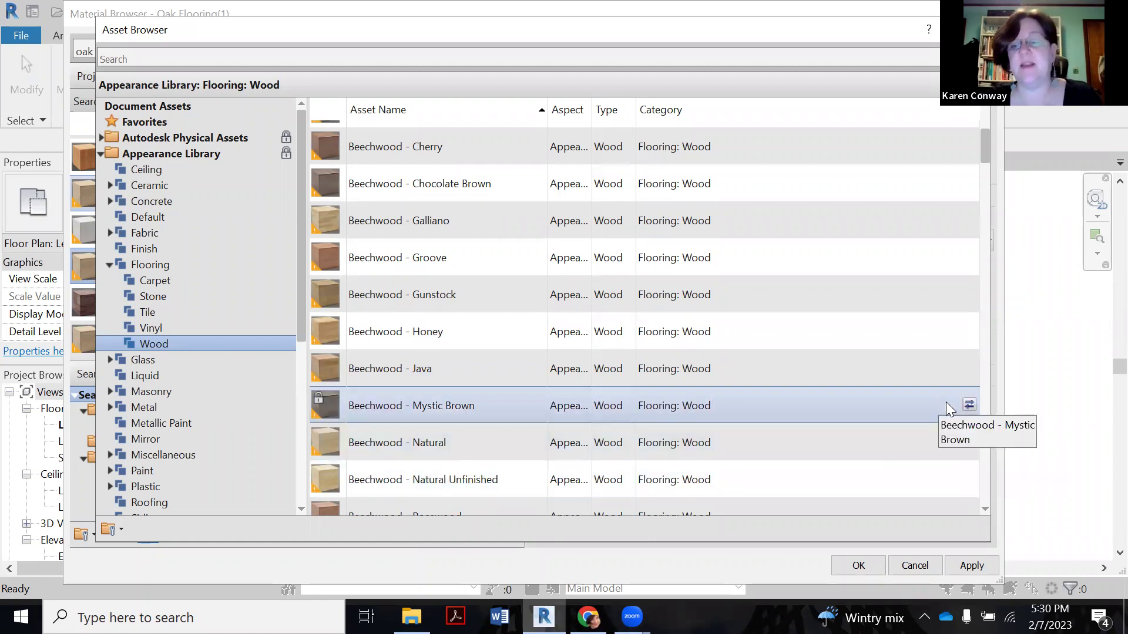
left_click(970, 406)
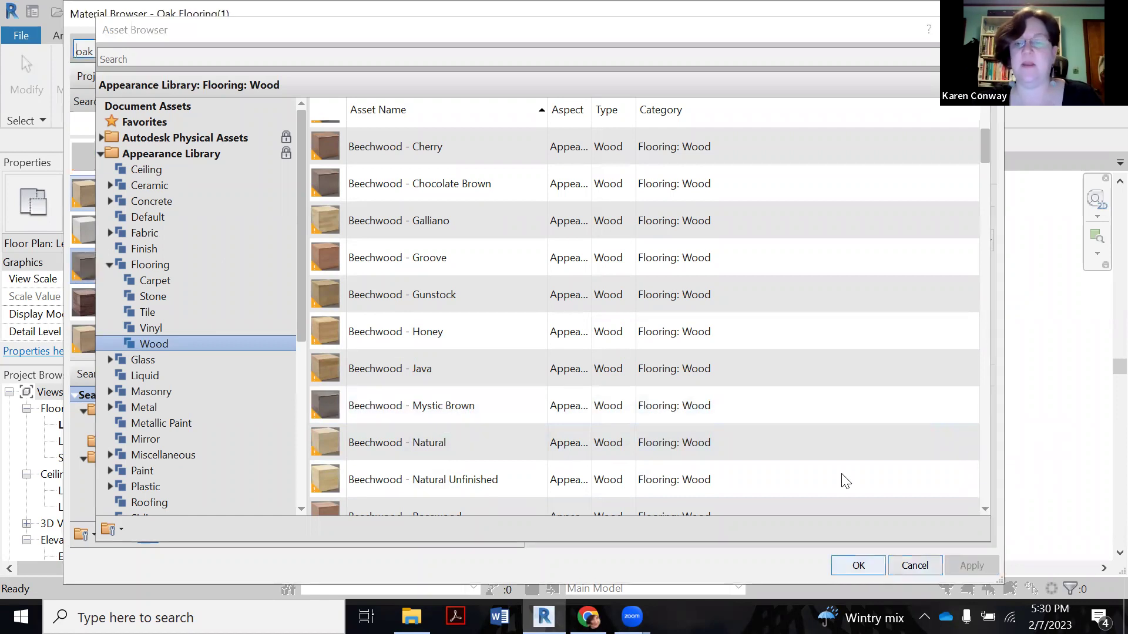
scroll(852, 470, "down", 1)
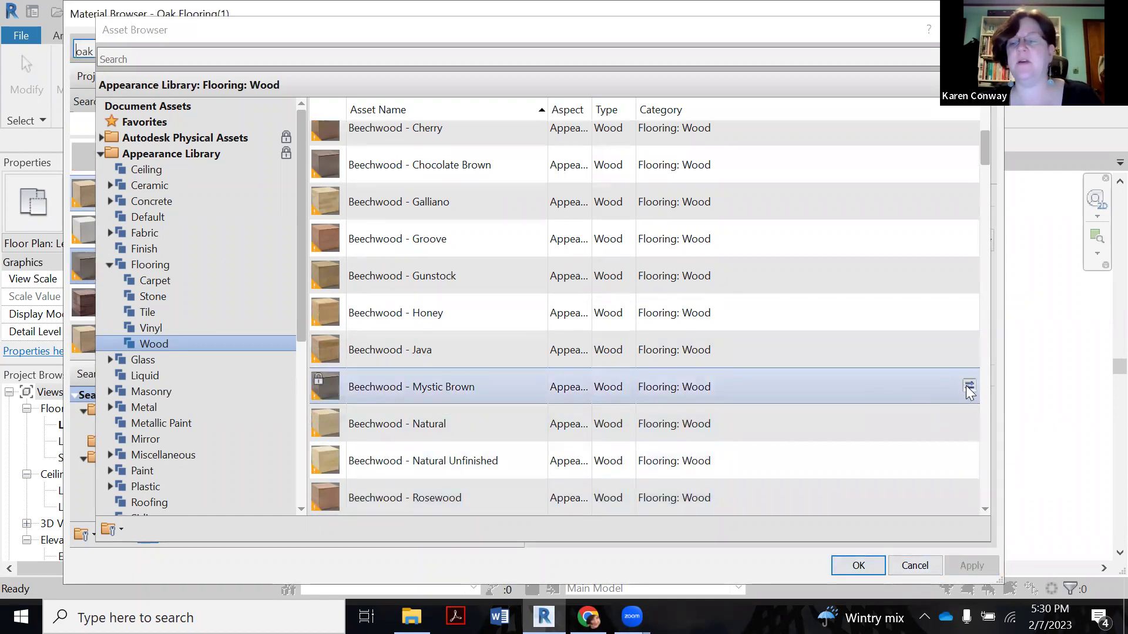
Replace the appearance with Beechwood - Mystic Brown and try Satin Varnish and Unfinished finishes.
left_click(968, 386)
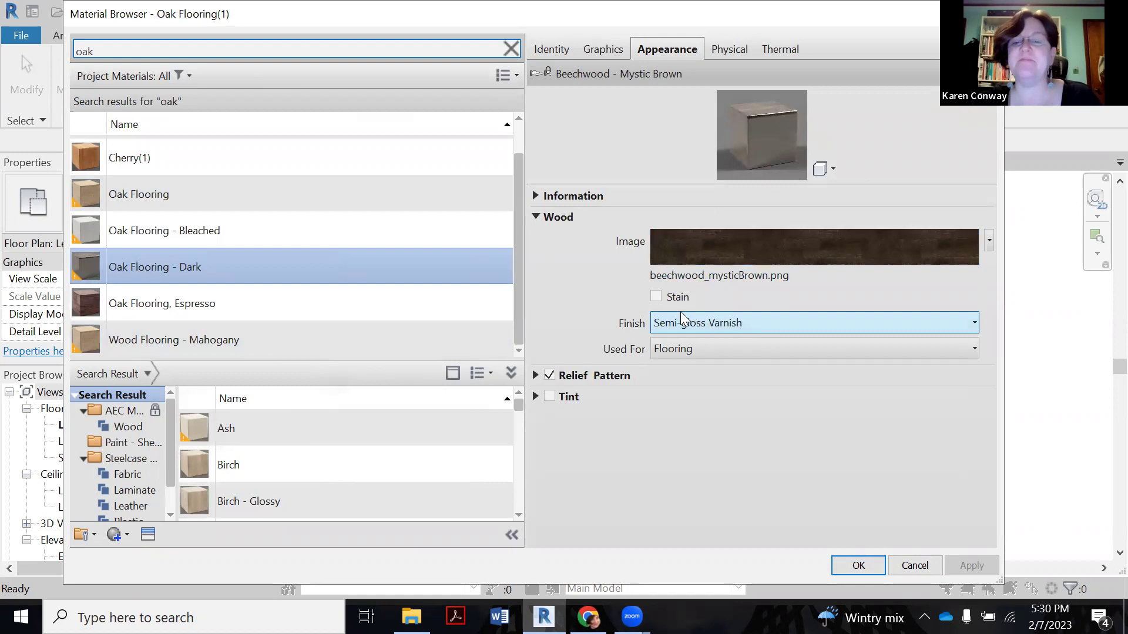
left_click(730, 323)
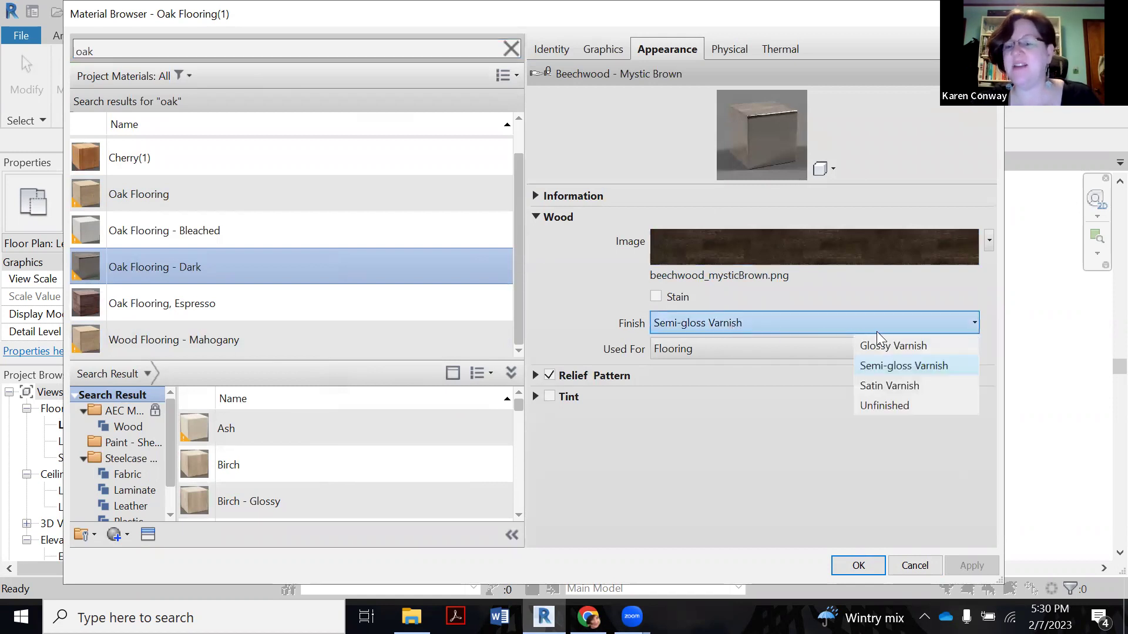
left_click(905, 388)
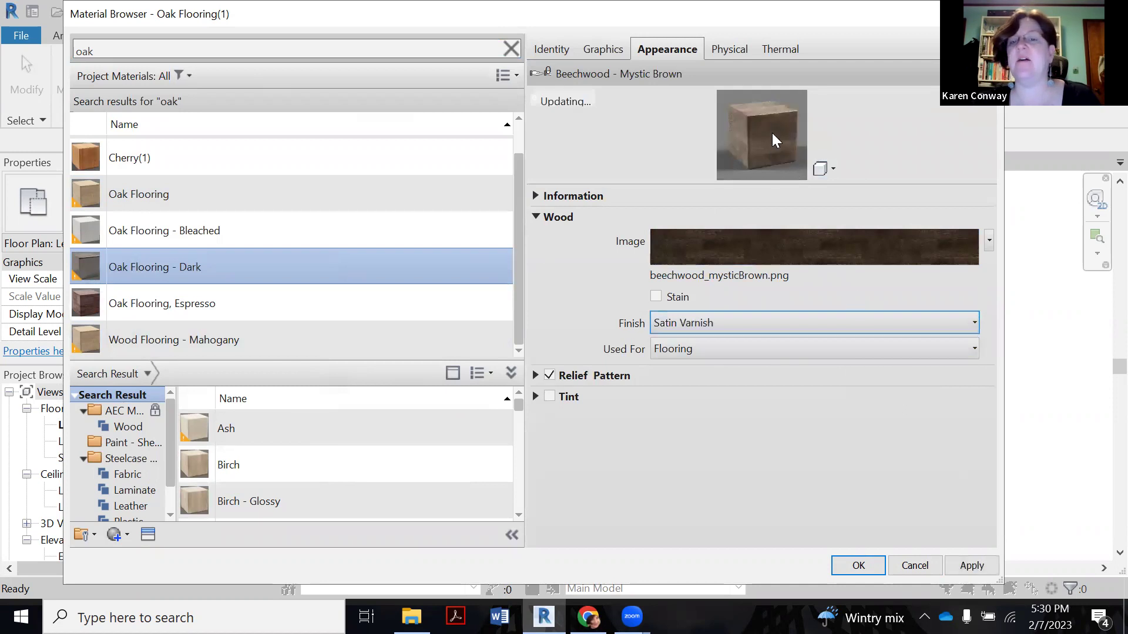
left_click(775, 320)
left_click(886, 402)
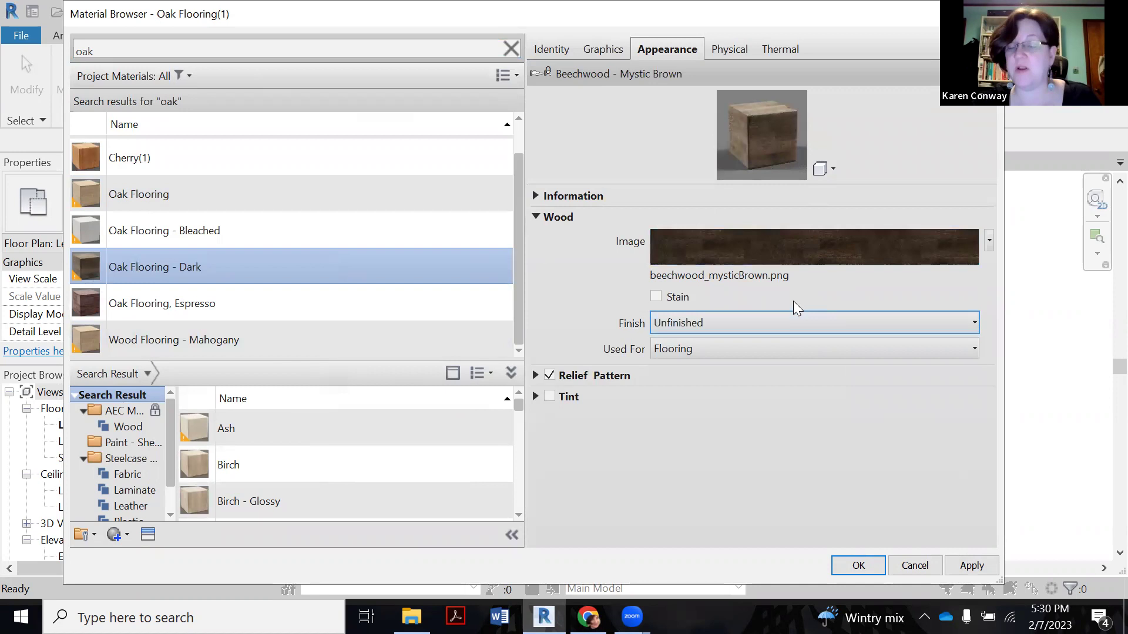
left_click(795, 327)
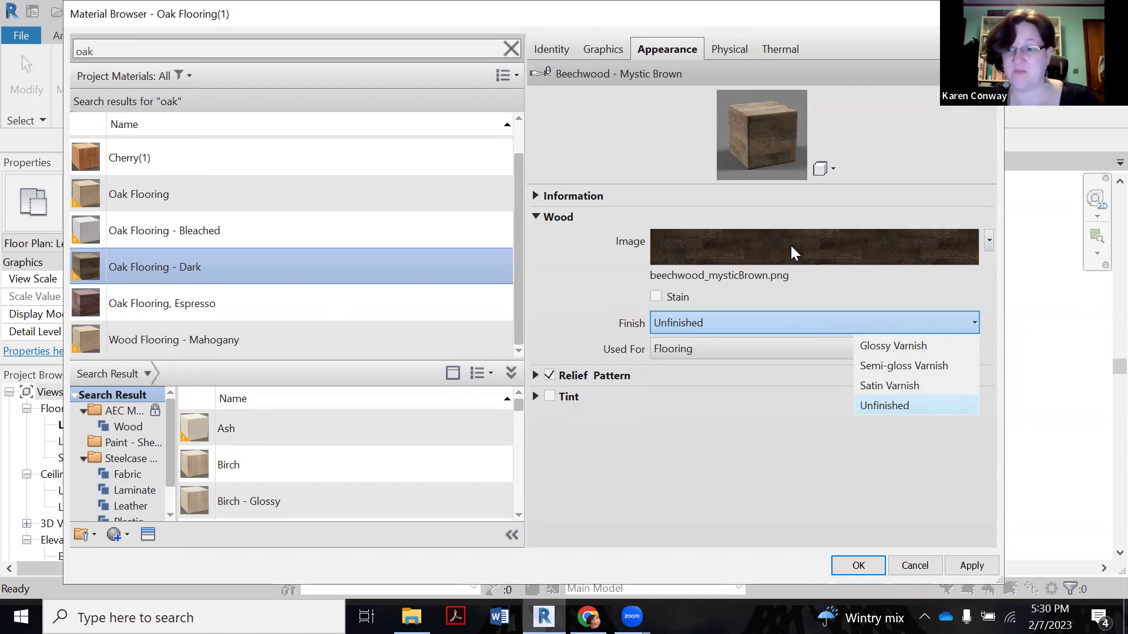
left_click(598, 292)
Set the finish back to Satin Varnish and close the Material Browser.
left_click(705, 327)
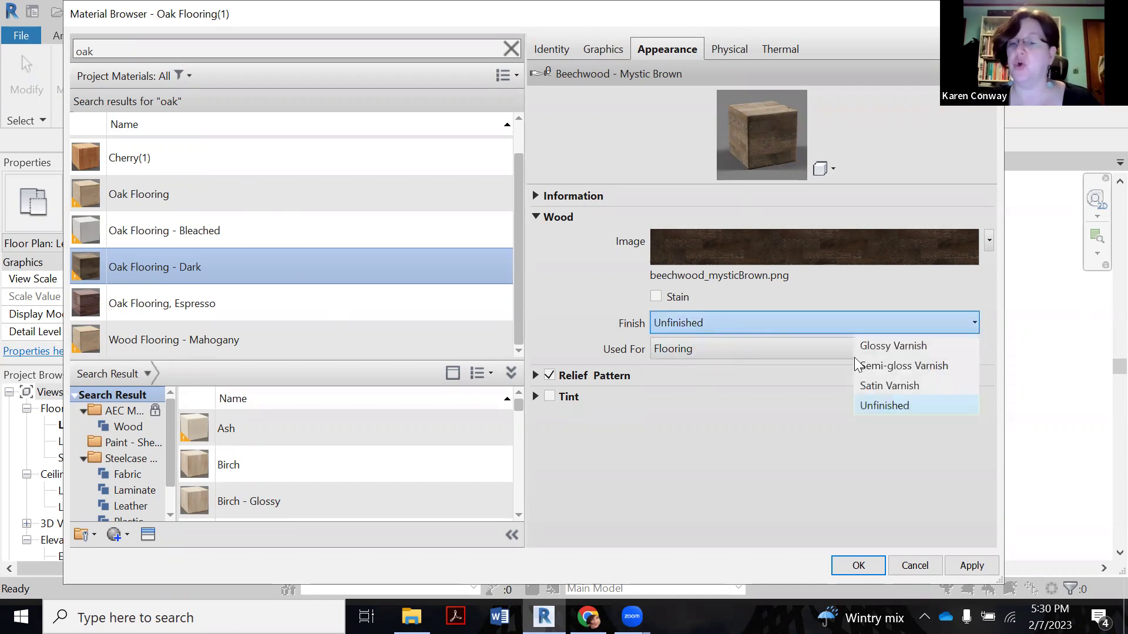
left_click(878, 386)
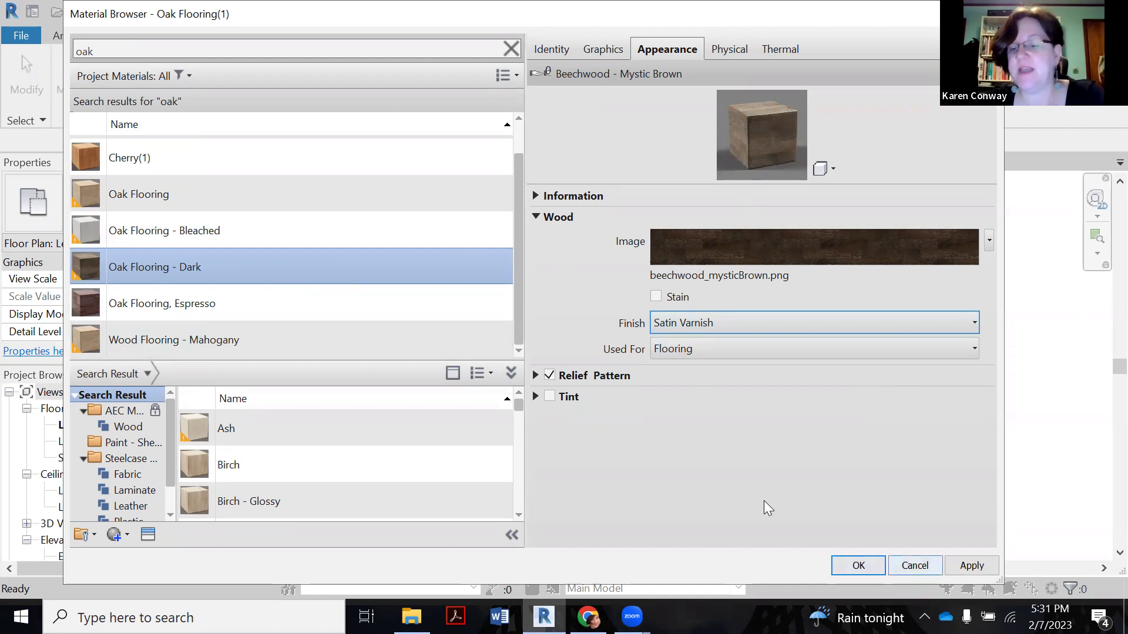
key("Return")
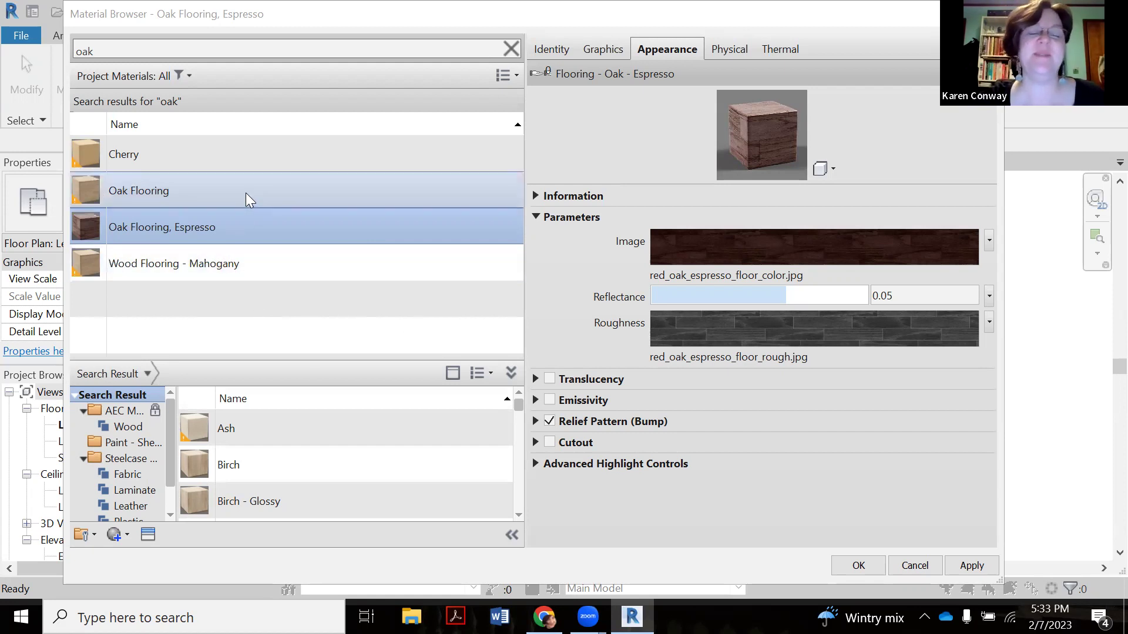
Duplicate the Oak Flooring material, creating Oak Flooring(1).
left_click(246, 193)
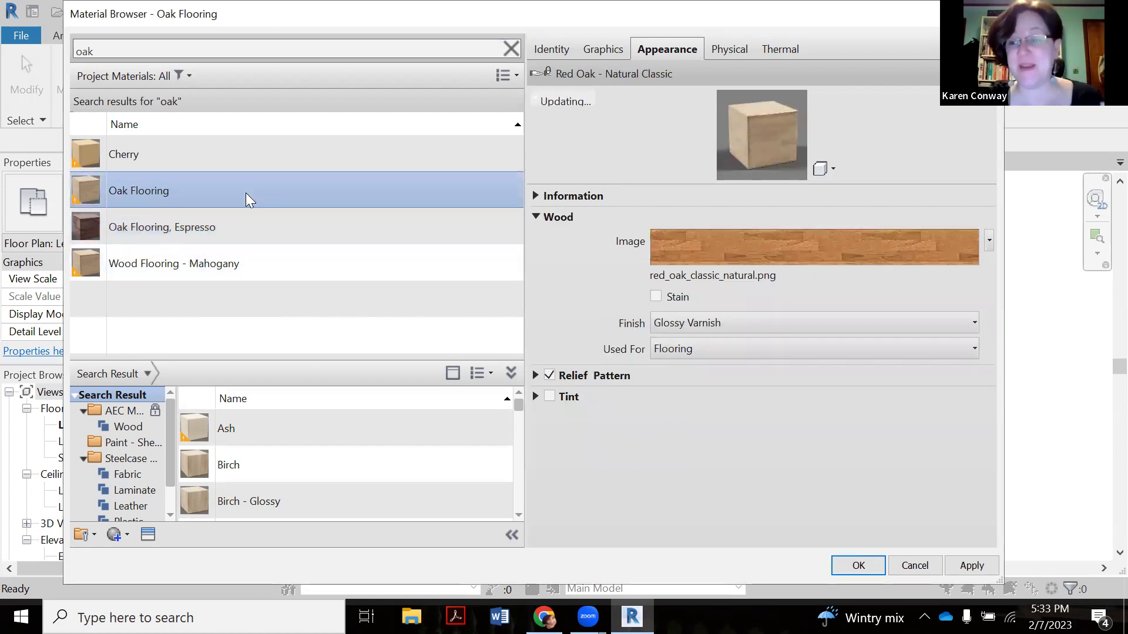
right_click(246, 192)
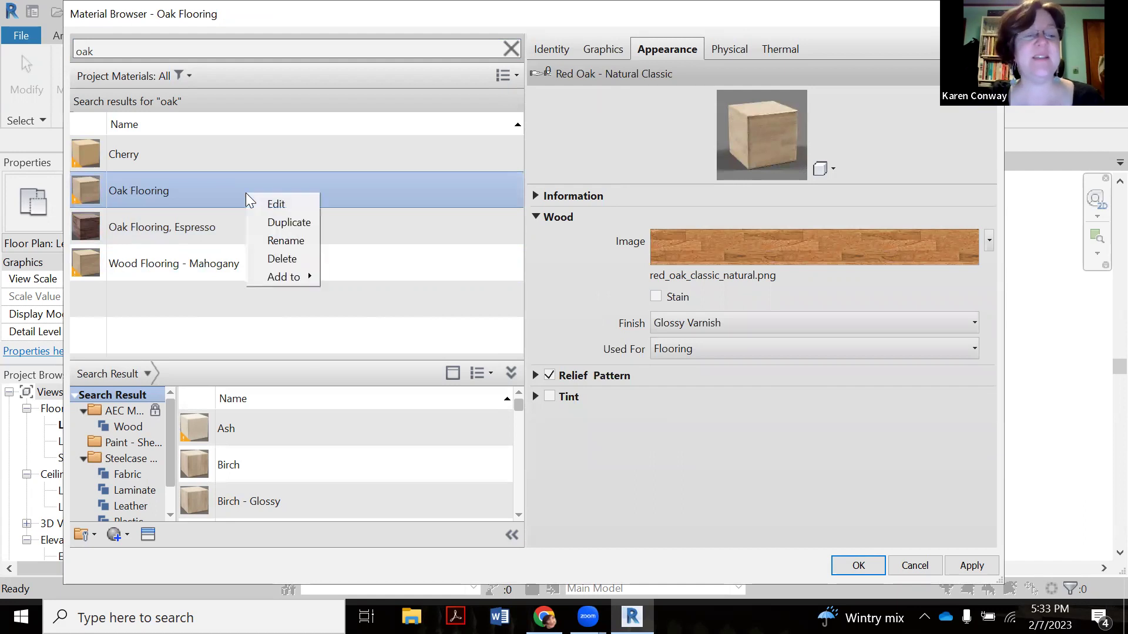
left_click(275, 223)
key("End")
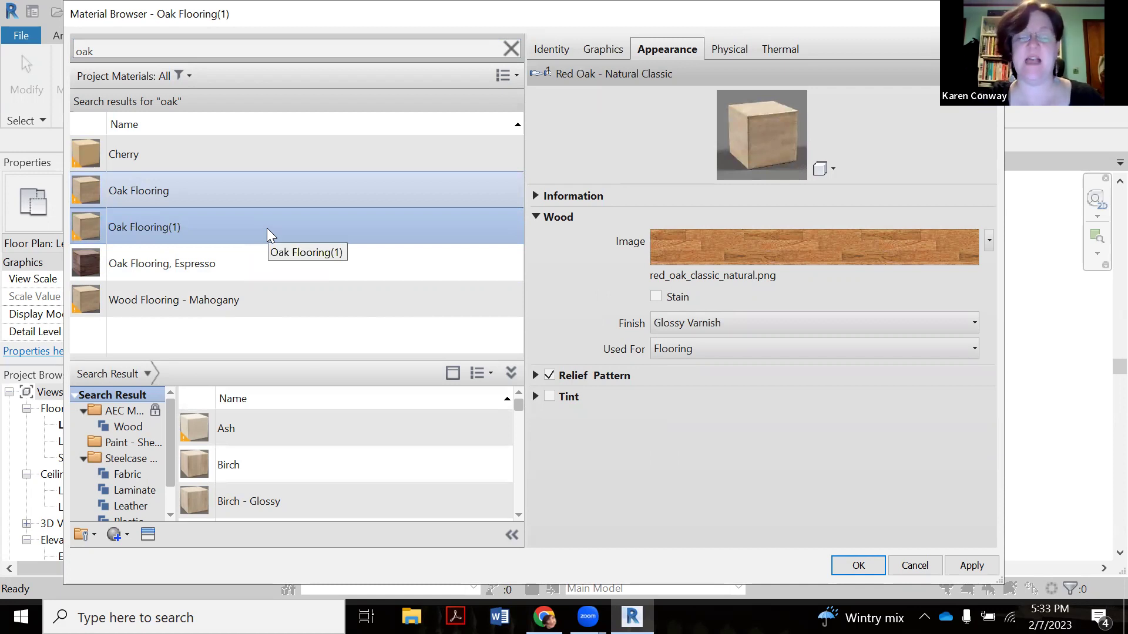
left_click(205, 191)
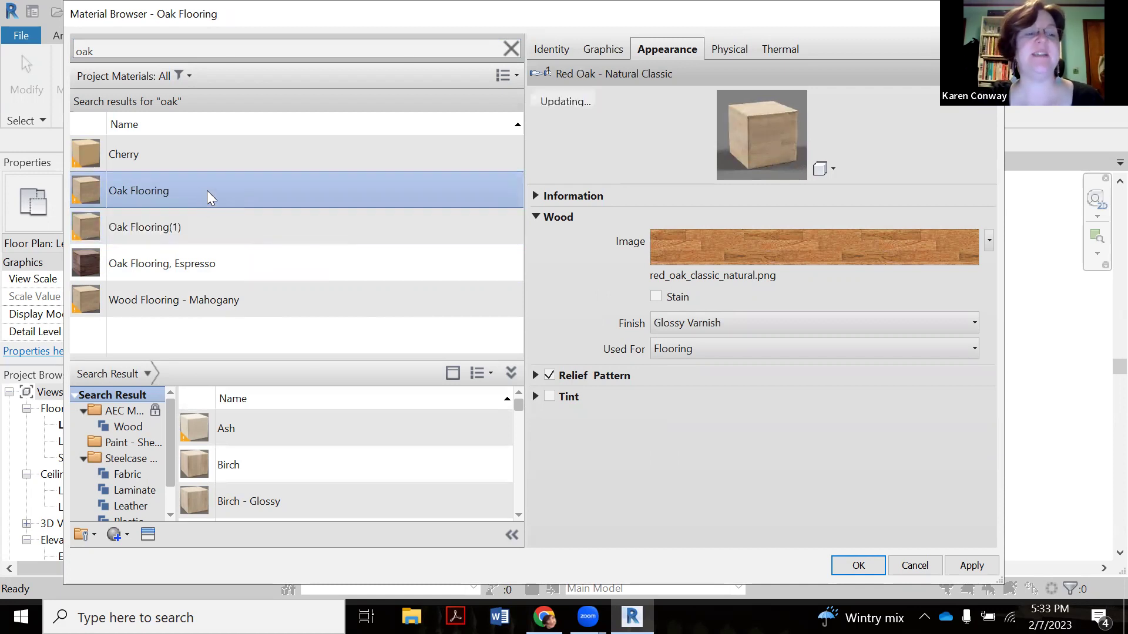
Rename Oak Flooring(1) to 'Oak Flooring - Bleached'.
right_click(207, 190)
left_click(192, 229)
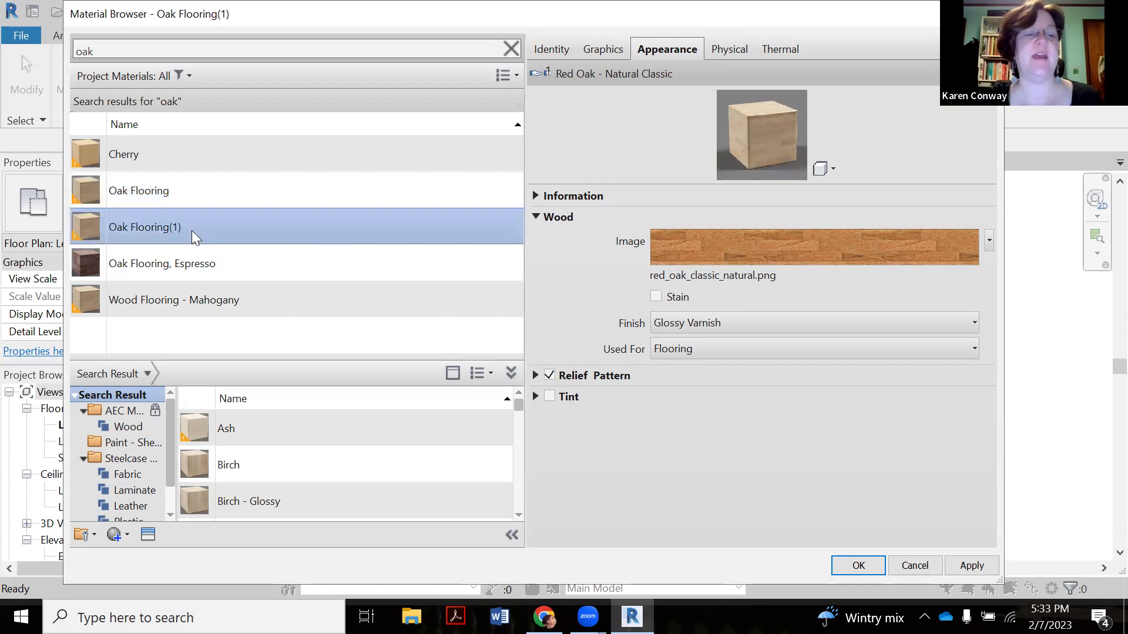
right_click(191, 228)
left_click(235, 269)
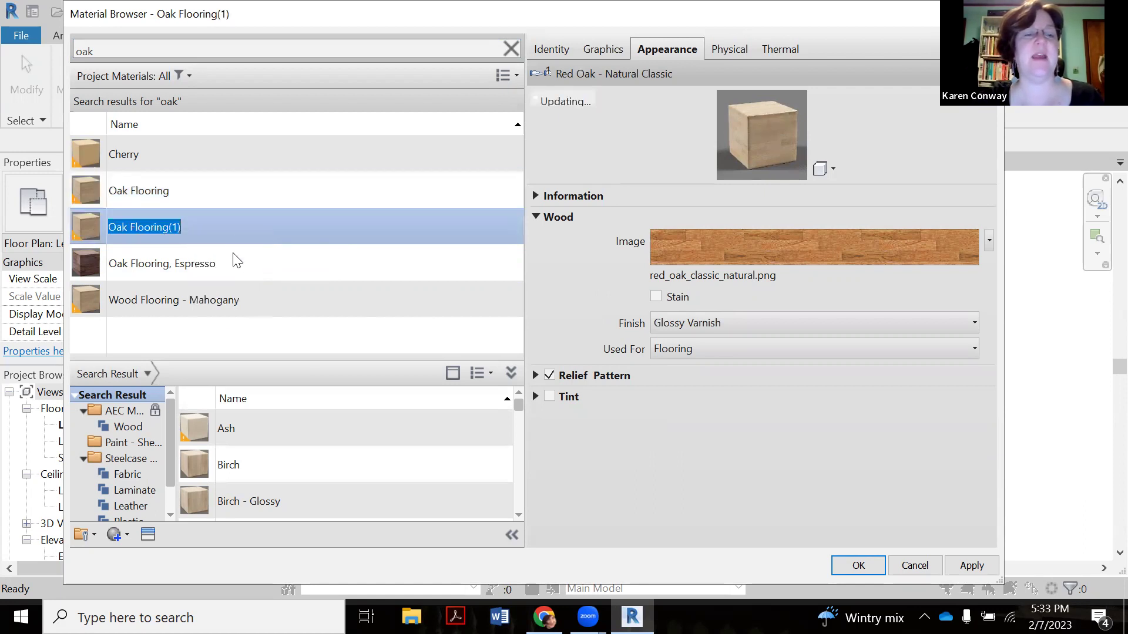
type("Oak ")
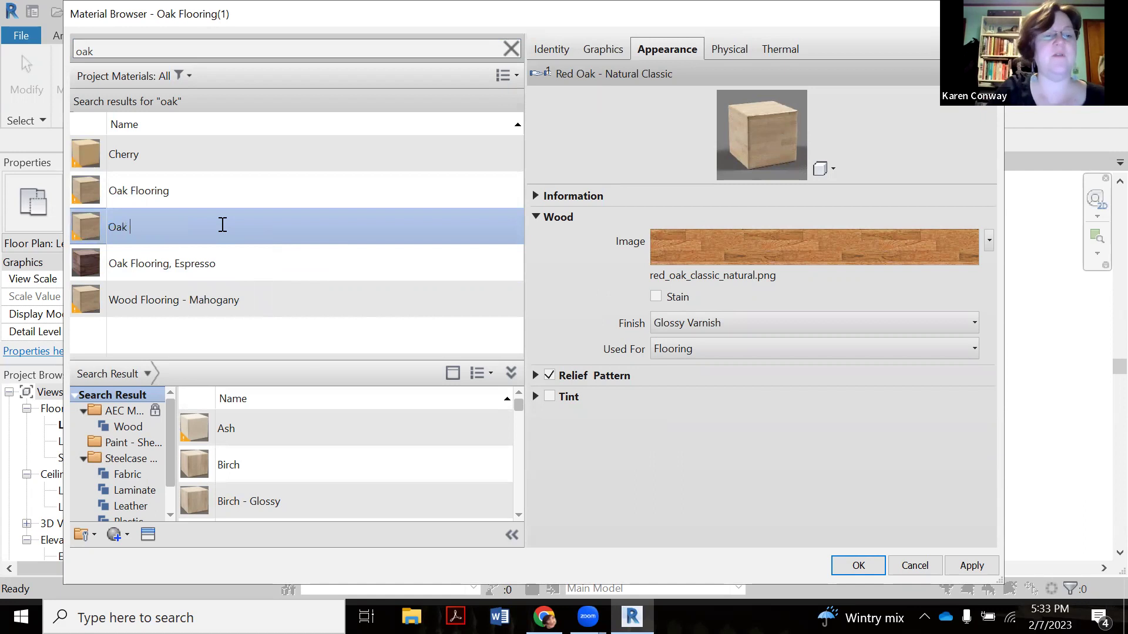
type("Flooring - Bleached")
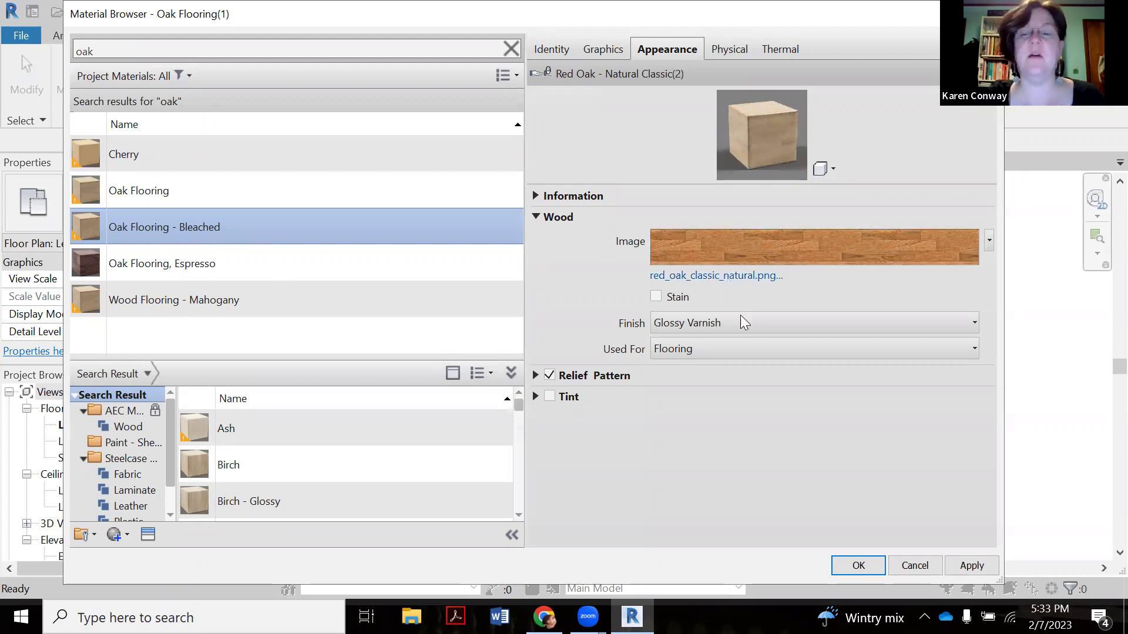
Pick Wood 2 - White-Staggered-7x12.jpg from D:\Tech 2 2023\Project 1 - Small Office\Materials.
left_click(733, 277)
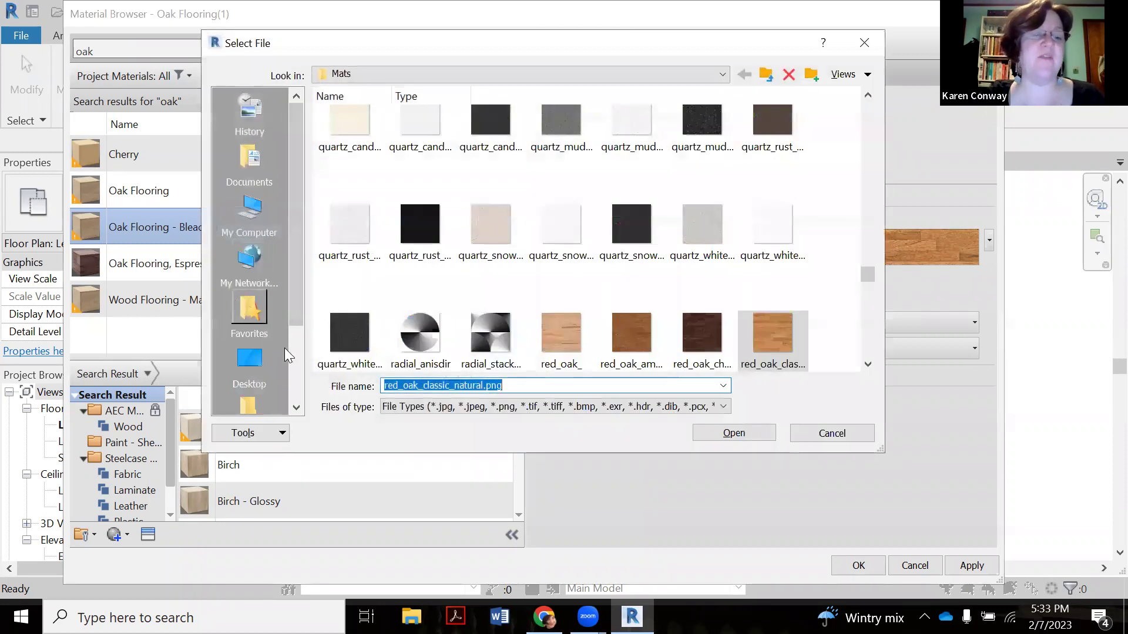
mouse_move(294, 290)
left_mouse_down()
mouse_move(292, 358)
mouse_move(294, 292)
left_mouse_up()
left_click(250, 206)
double_click(410, 288)
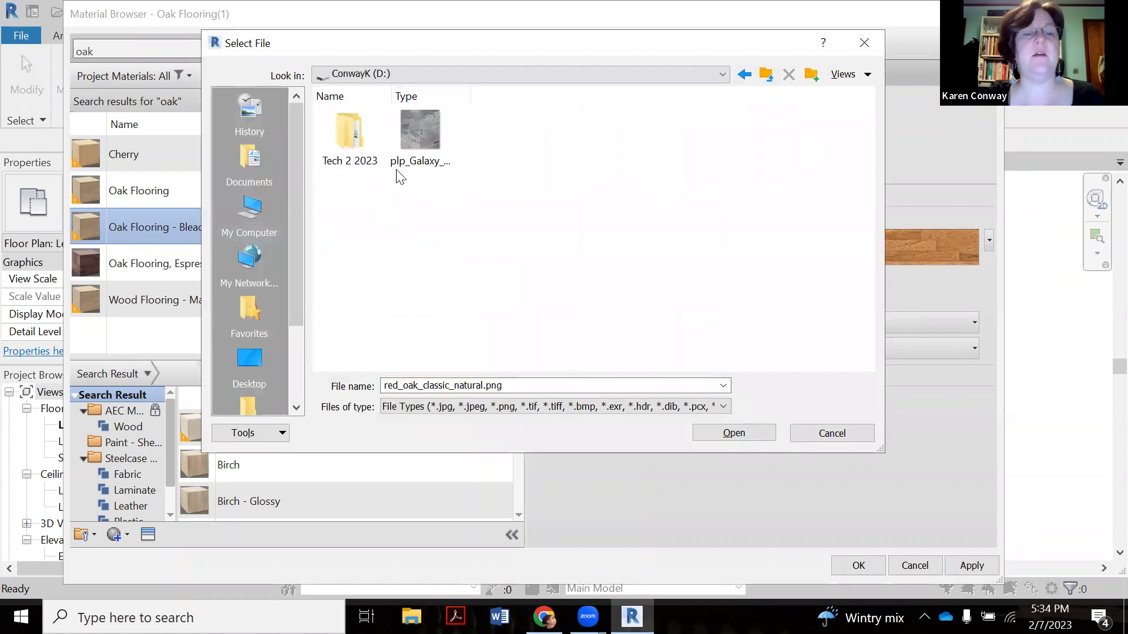
double_click(364, 154)
double_click(351, 154)
double_click(352, 147)
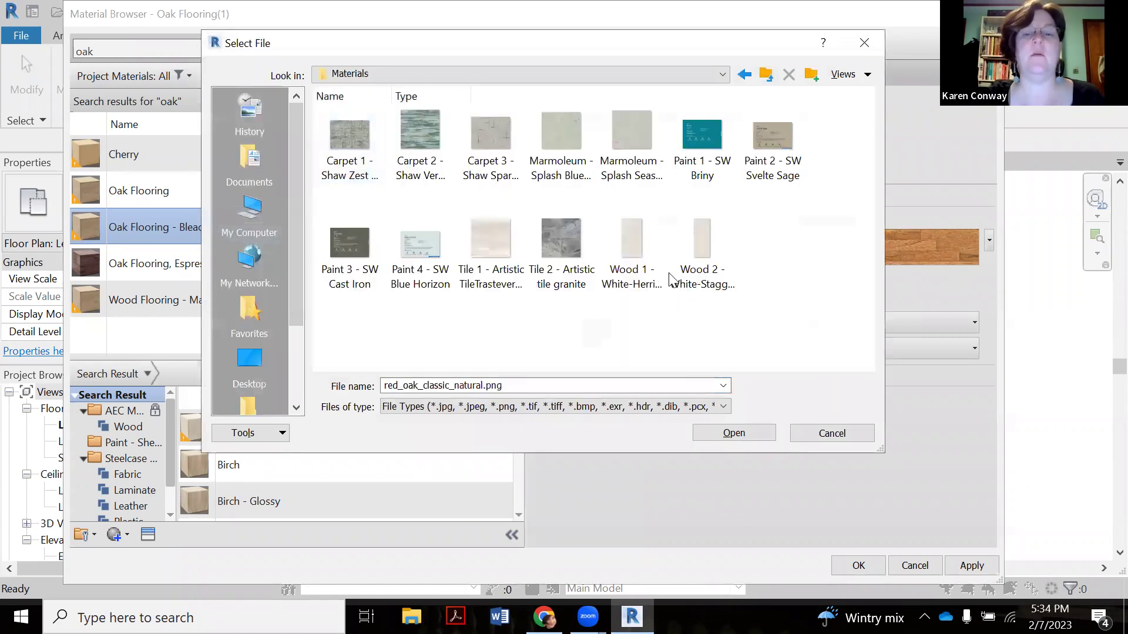
left_click(701, 246)
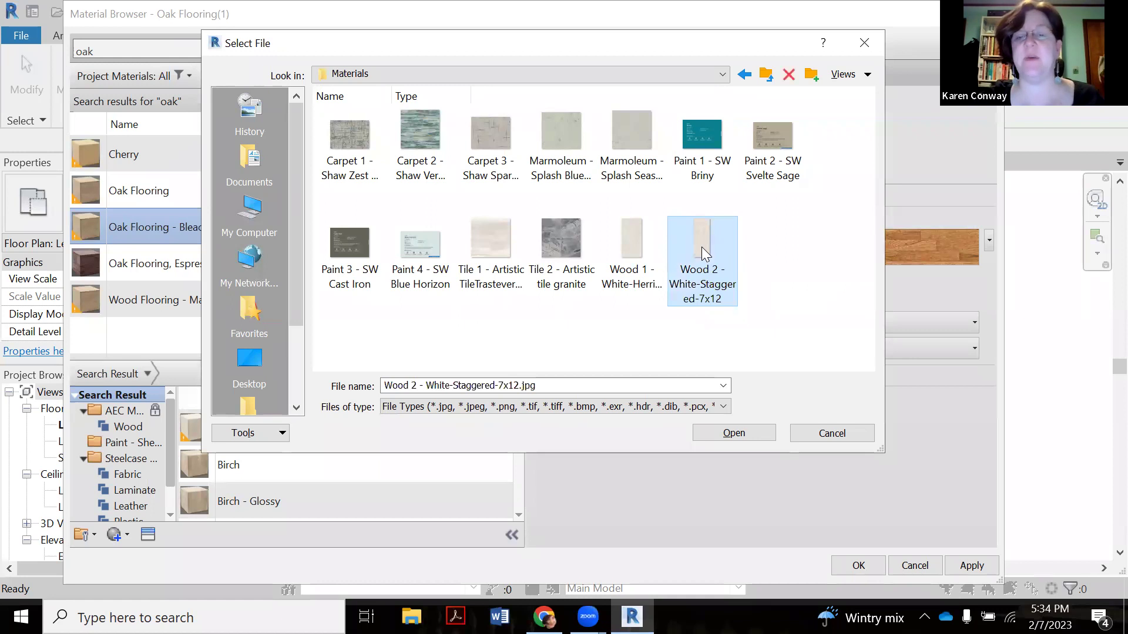
Load the image and set its texture sample size to 7' wide by 12' high.
left_click(725, 433)
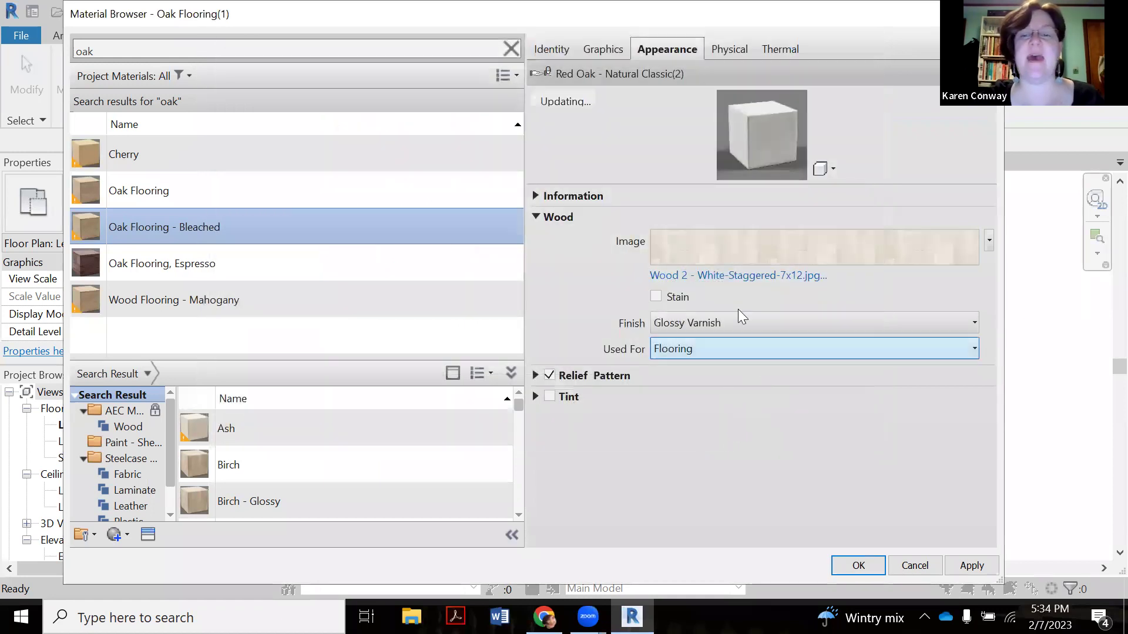
left_click(738, 249)
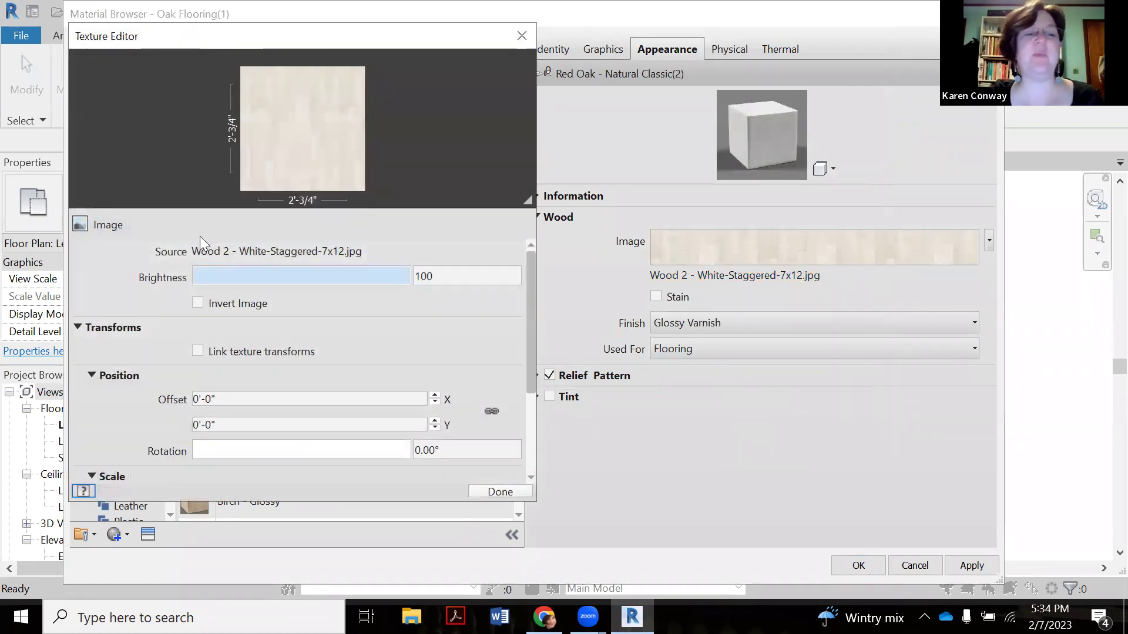
scroll(115, 408, "down", 3)
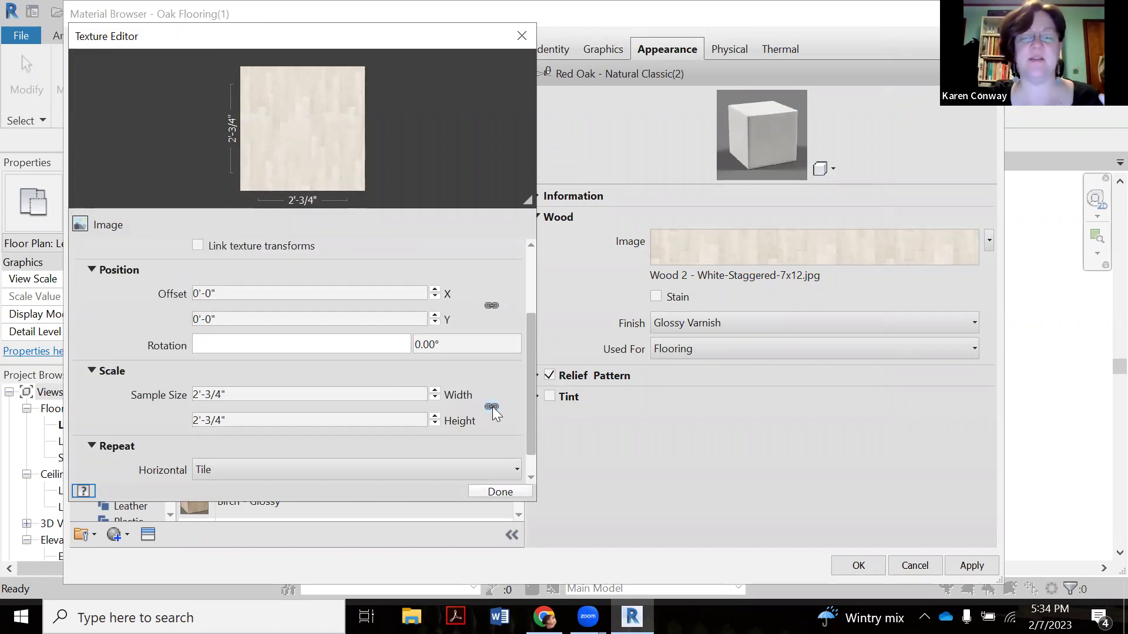
left_click(362, 394)
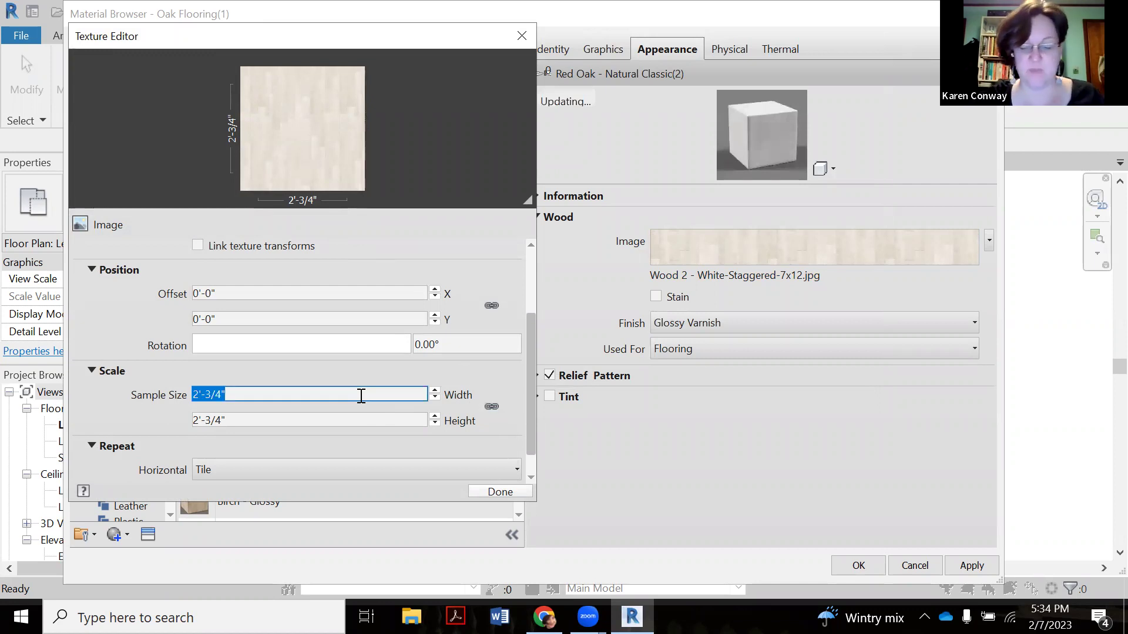
type("7'")
left_click(285, 417)
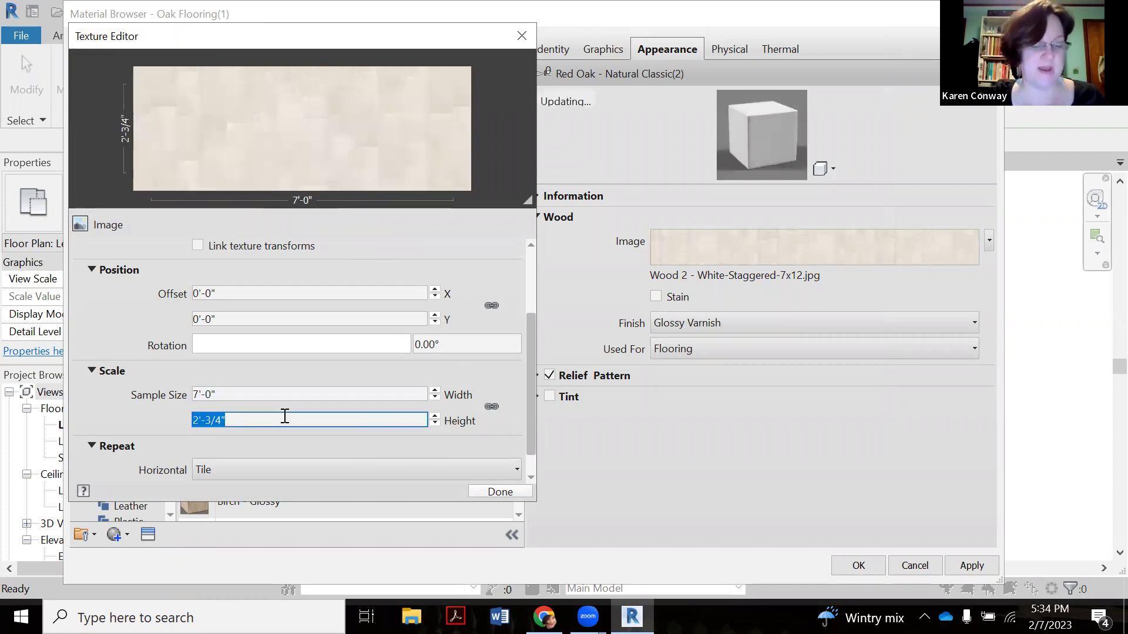
type("12'")
left_click(101, 393)
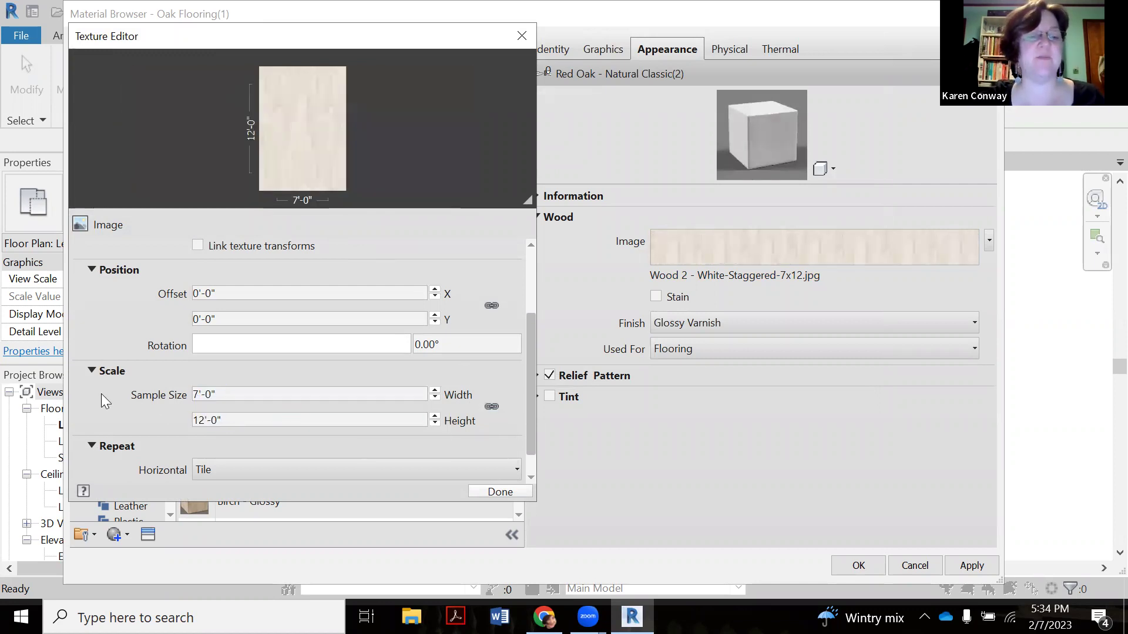
Close the texture editor and set the finish to Semi-gloss Varnish.
left_click(500, 492)
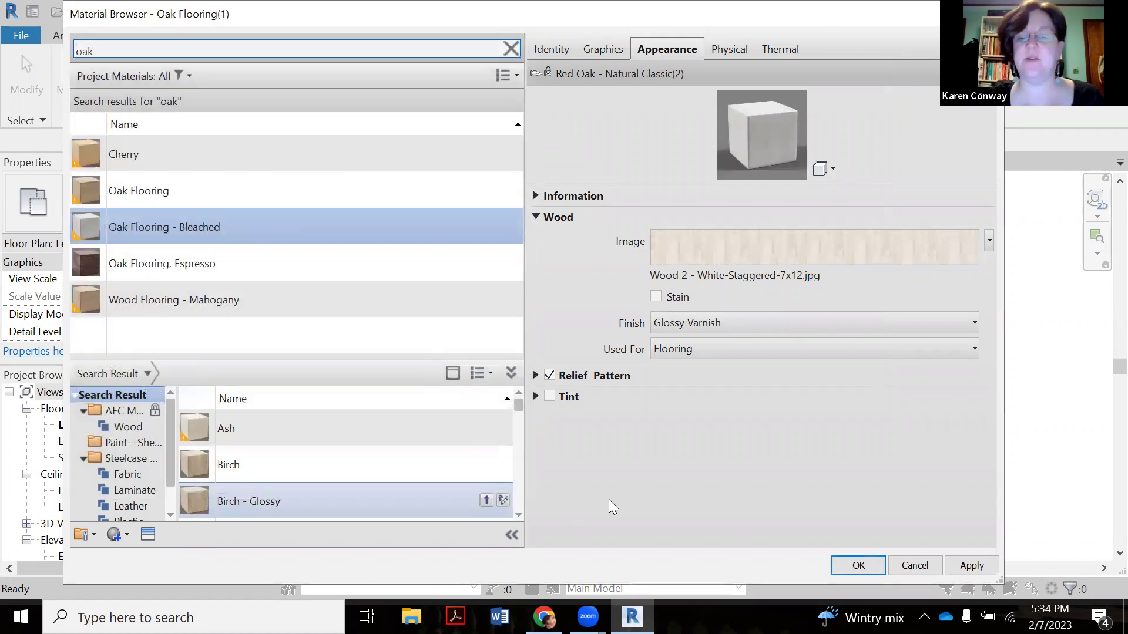
left_click(759, 327)
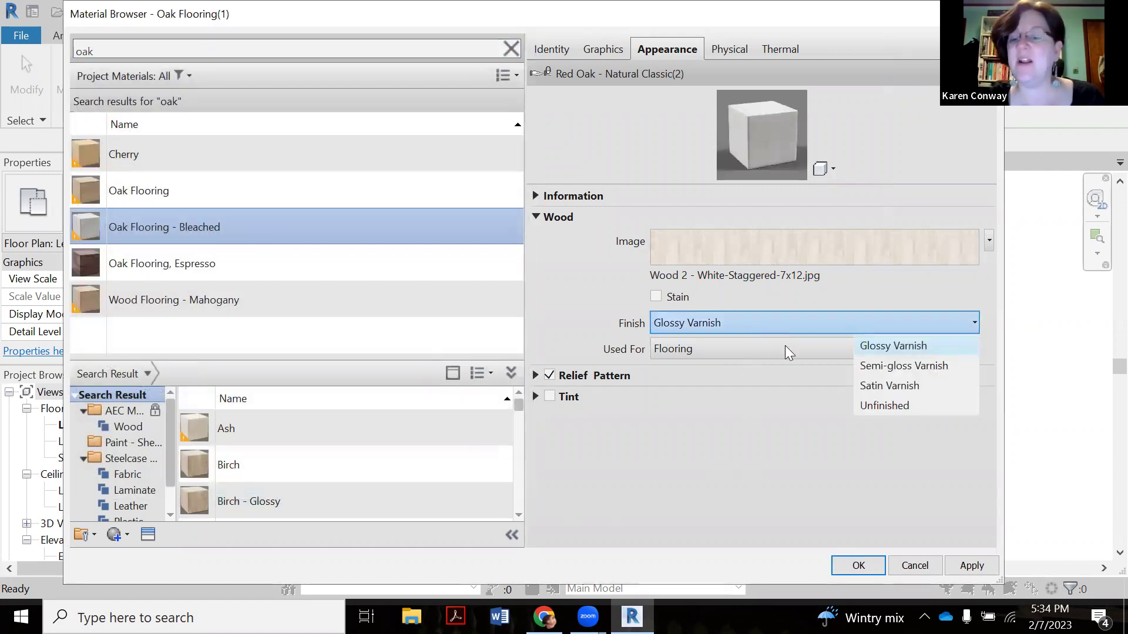
left_click(881, 367)
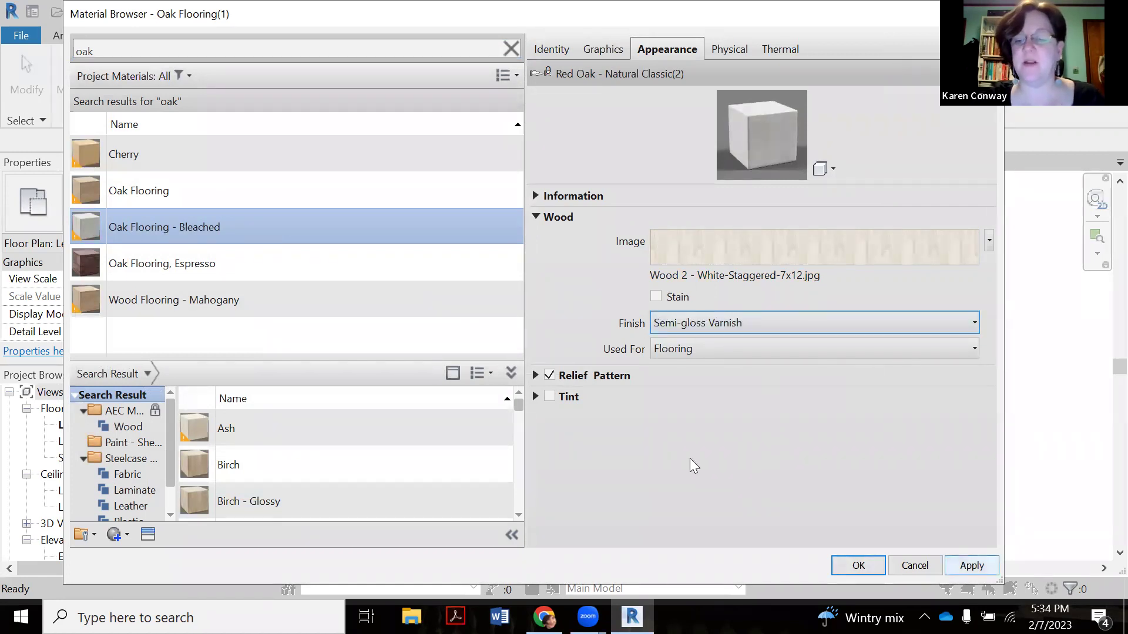
Turn on Use Render Appearance for shading, apply, and close the Material Browser.
left_click(606, 51)
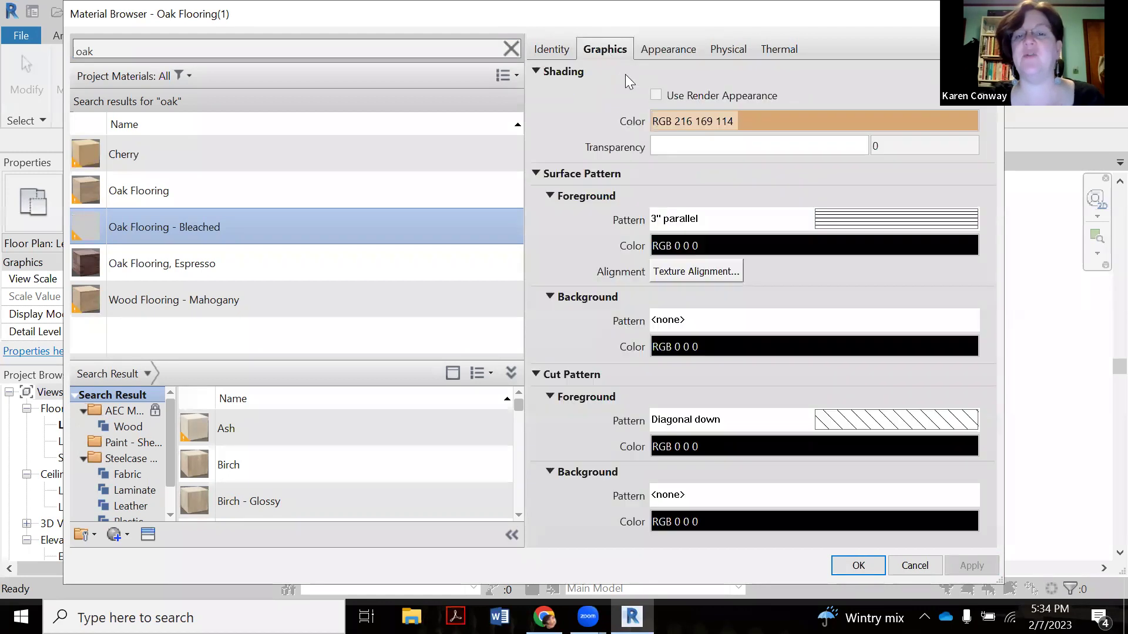
left_click(656, 94)
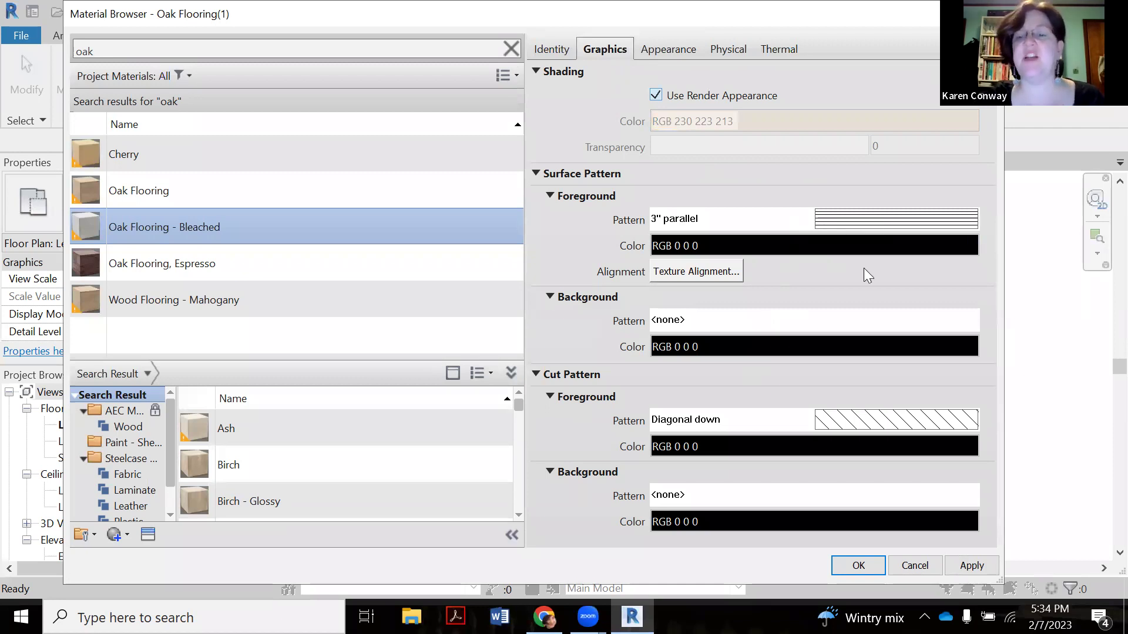
left_click(980, 576)
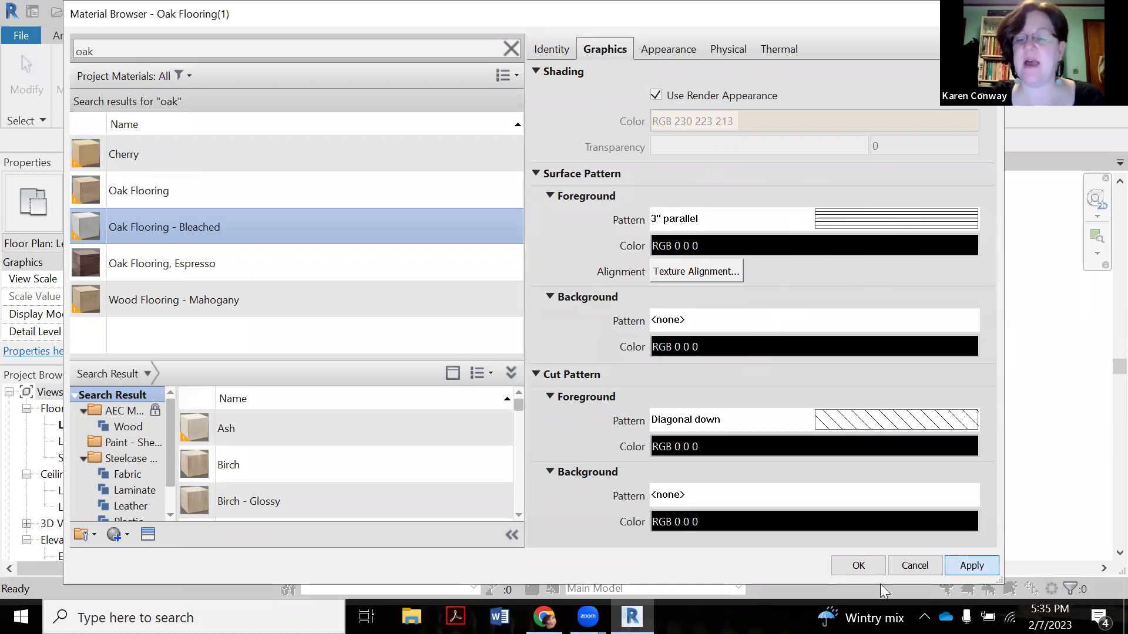
left_click(858, 565)
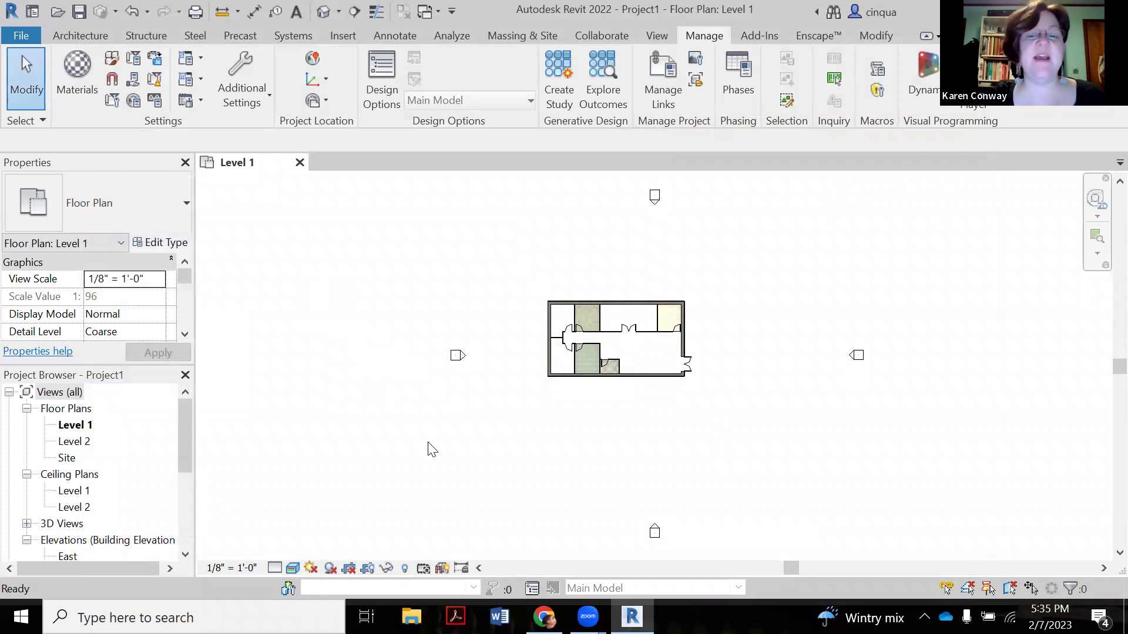
Start an architectural floor using the Wood Joist 10" - Wood Finish type.
scroll(708, 350, "up", 3)
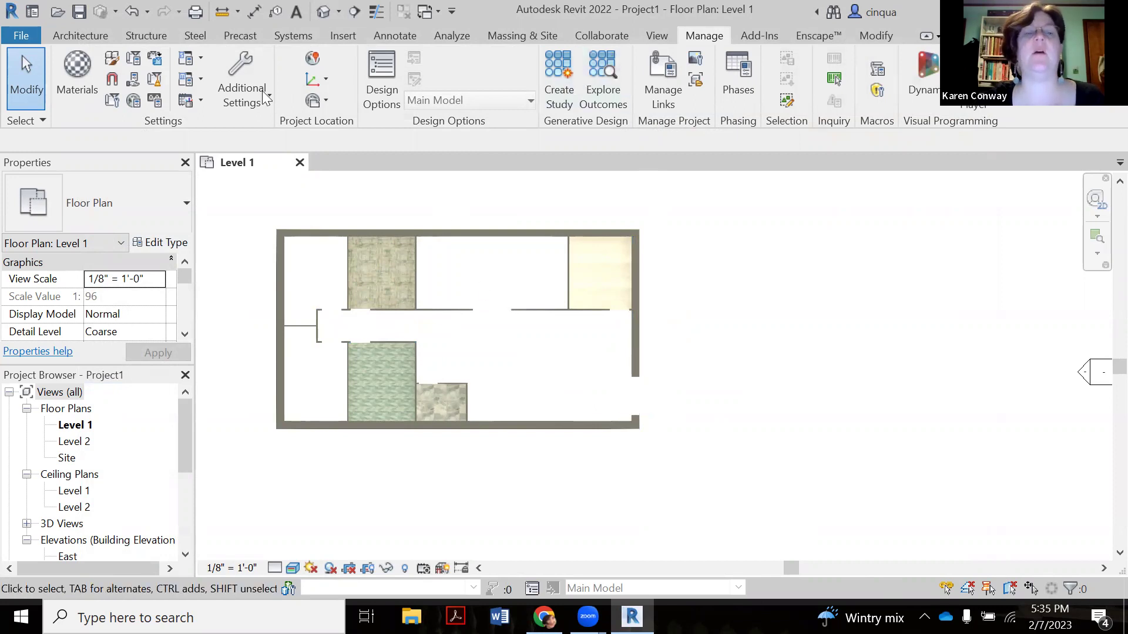
left_click(71, 36)
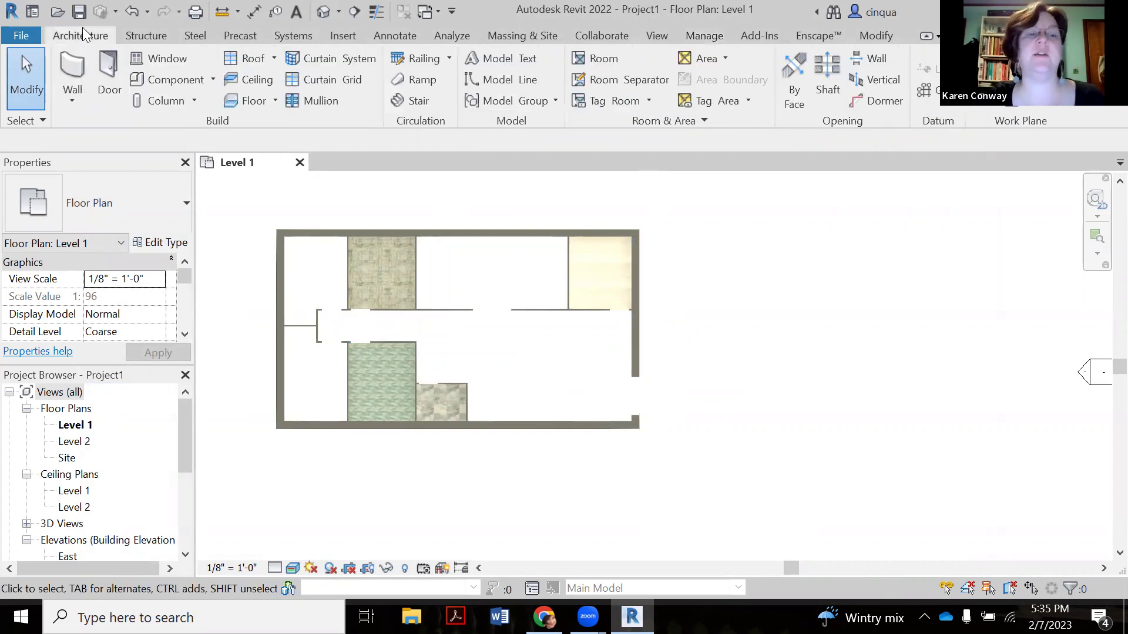
left_click(273, 102)
left_click(293, 129)
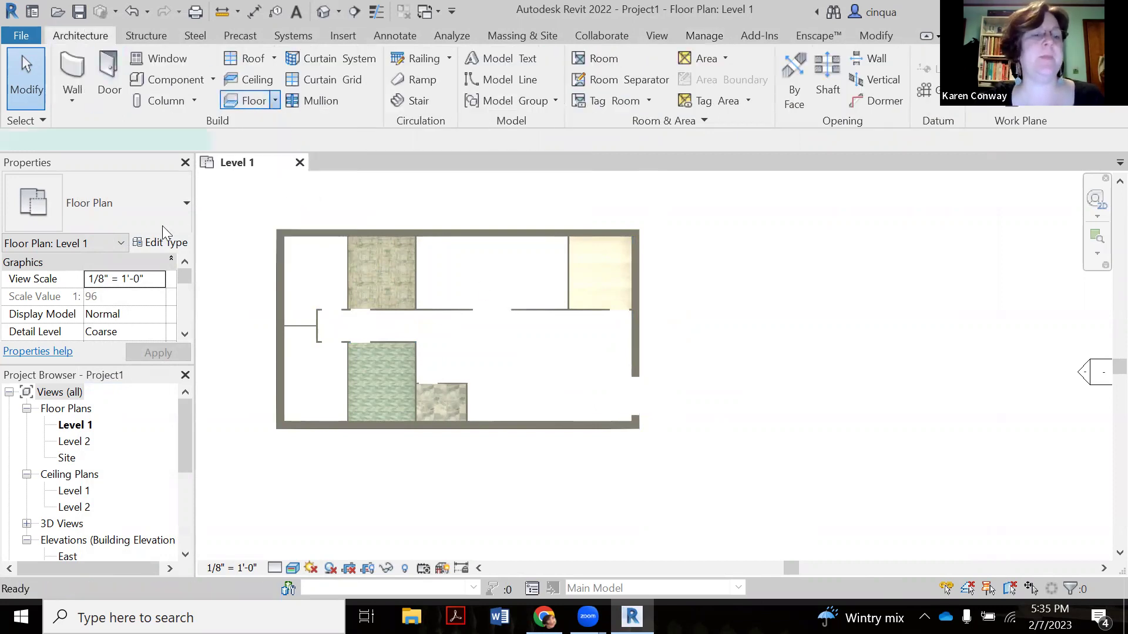
left_click(164, 207)
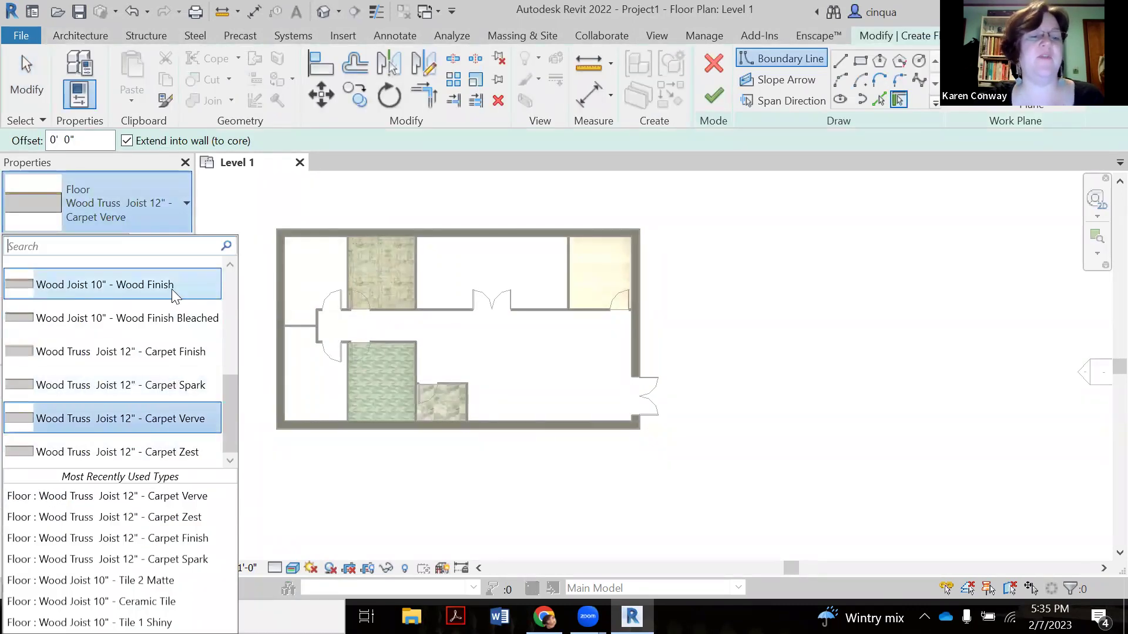
left_click(128, 289)
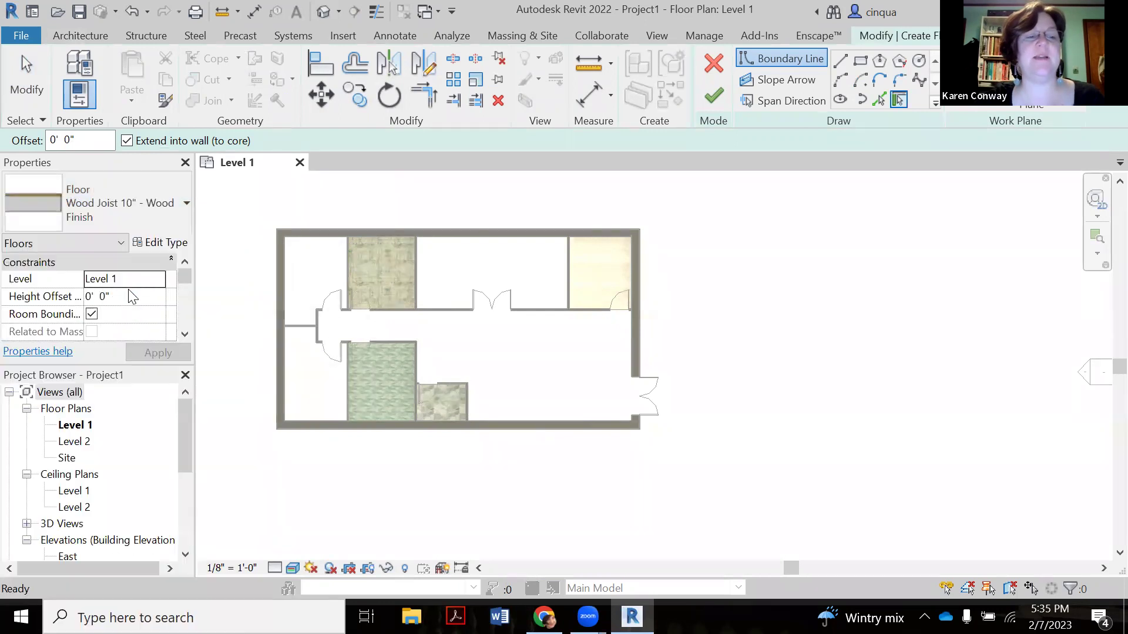
Duplicate the floor type as Wood Joist 10" - Wood Bleached.
left_click(167, 243)
left_click(739, 144)
left_click(678, 324)
key("BackSpace")
key("BackSpace")
key("BackSpace")
key("BackSpace")
key("BackSpace")
key("BackSpace")
key("BackSpace")
key("BackSpace")
type("Bleached")
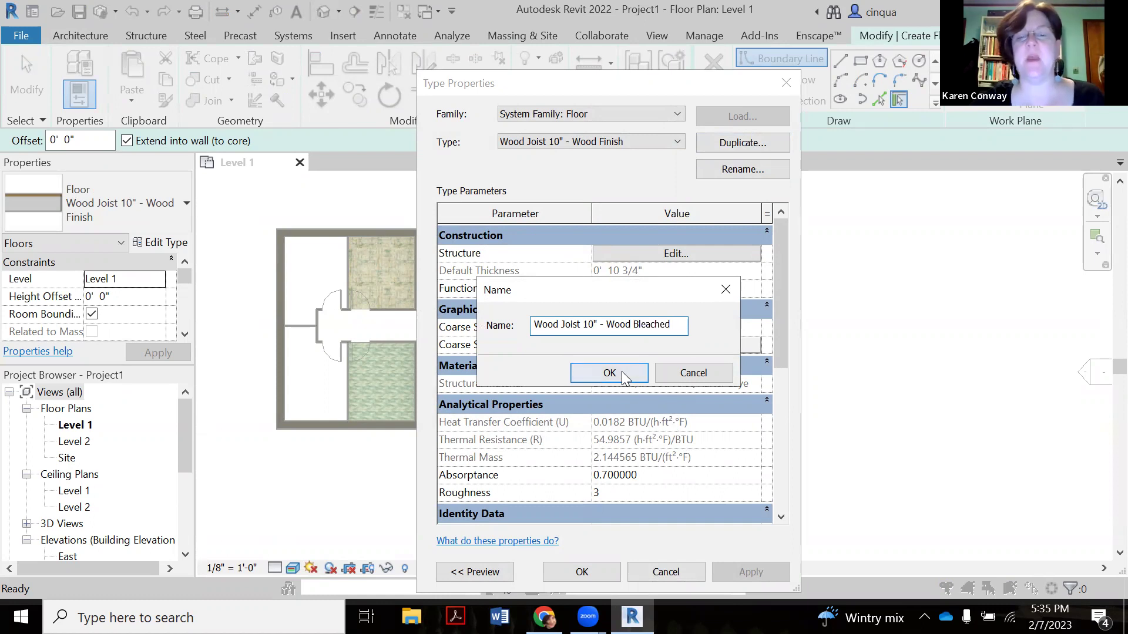
left_click(622, 375)
Set the type's finish layer material to Oak Flooring - Bleached and accept the changes.
left_click(677, 253)
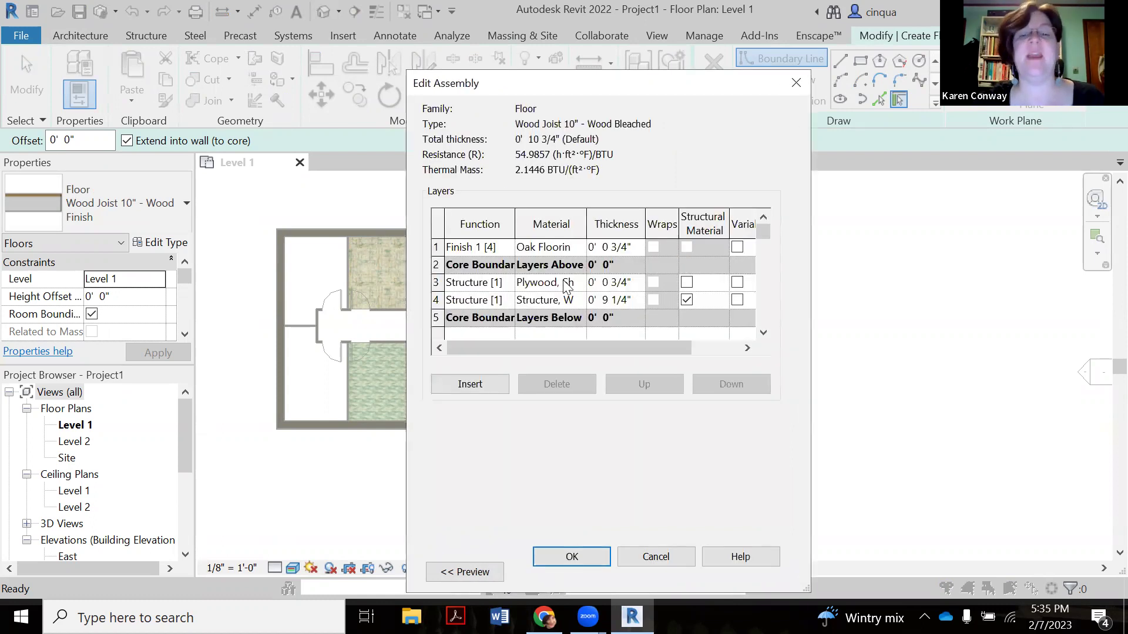
left_click(562, 248)
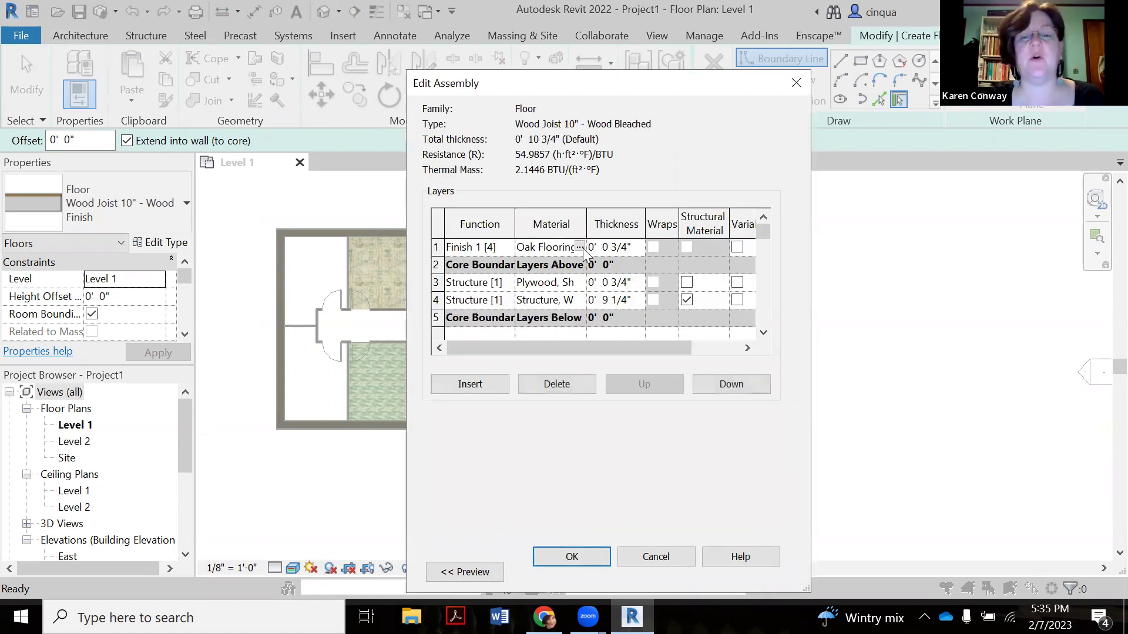
left_click(581, 248)
left_click(273, 271)
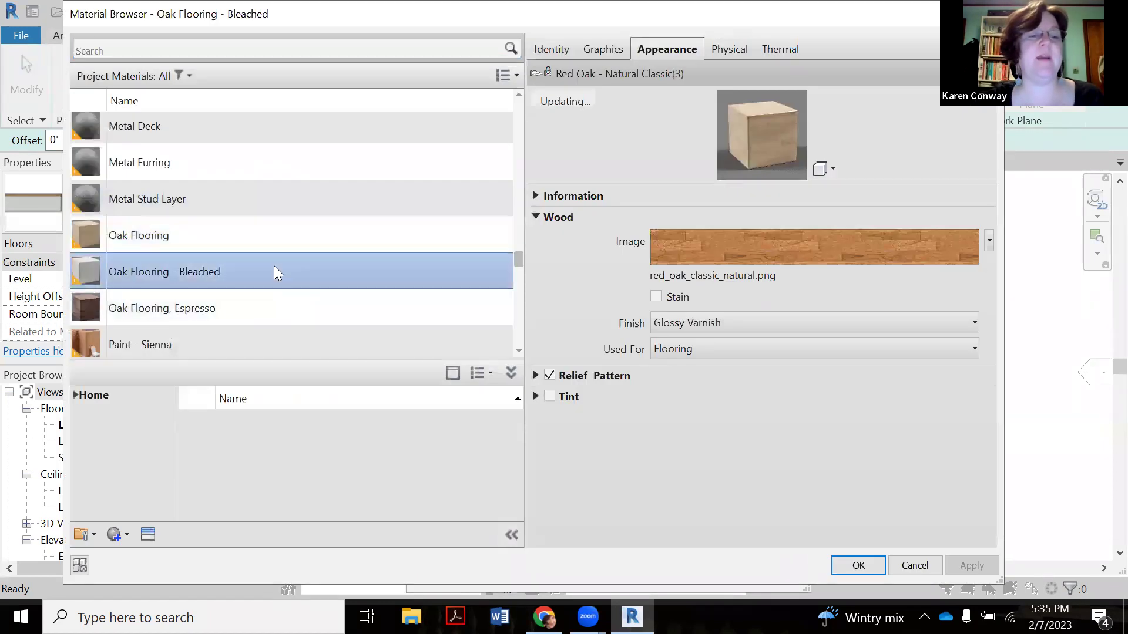
left_click(853, 566)
left_click_drag(709, 86, 657, 33)
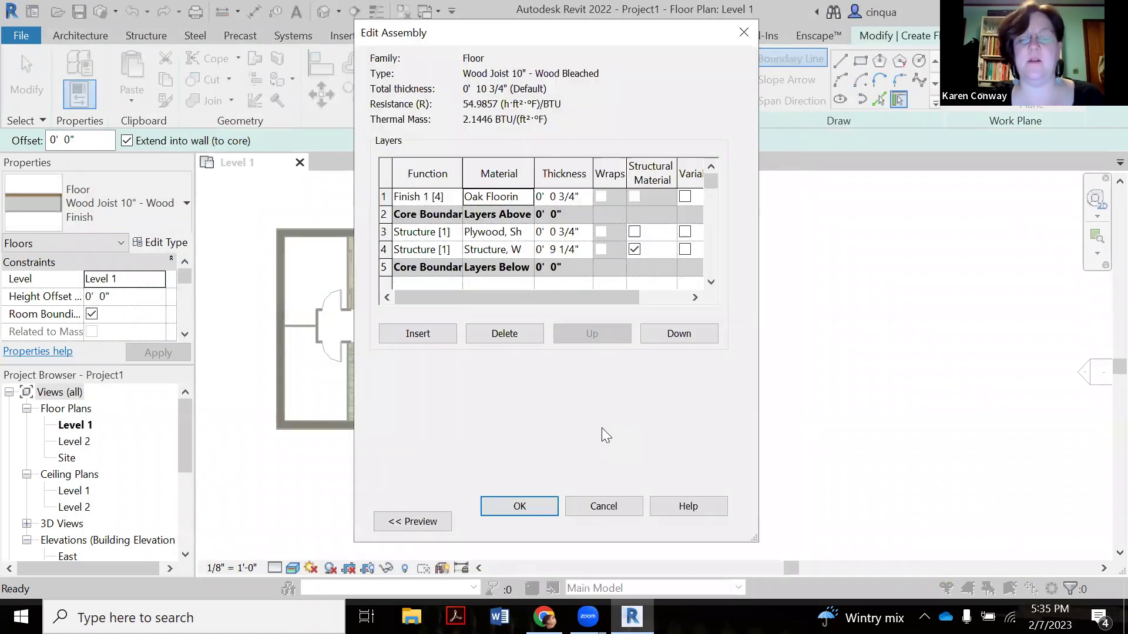
left_click(532, 503)
key("Return")
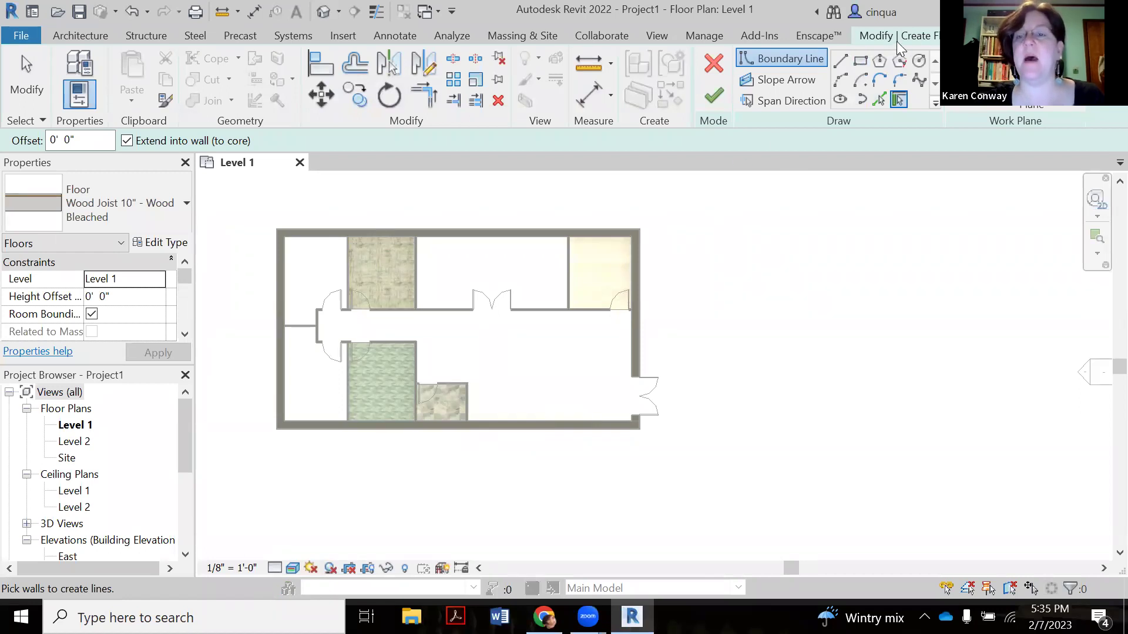
Sketch straight boundary lines along the corridor's top wall and down to the bottom-right corner.
left_click(841, 65)
scroll(317, 321, "up", 4)
scroll(319, 289, "up", 3)
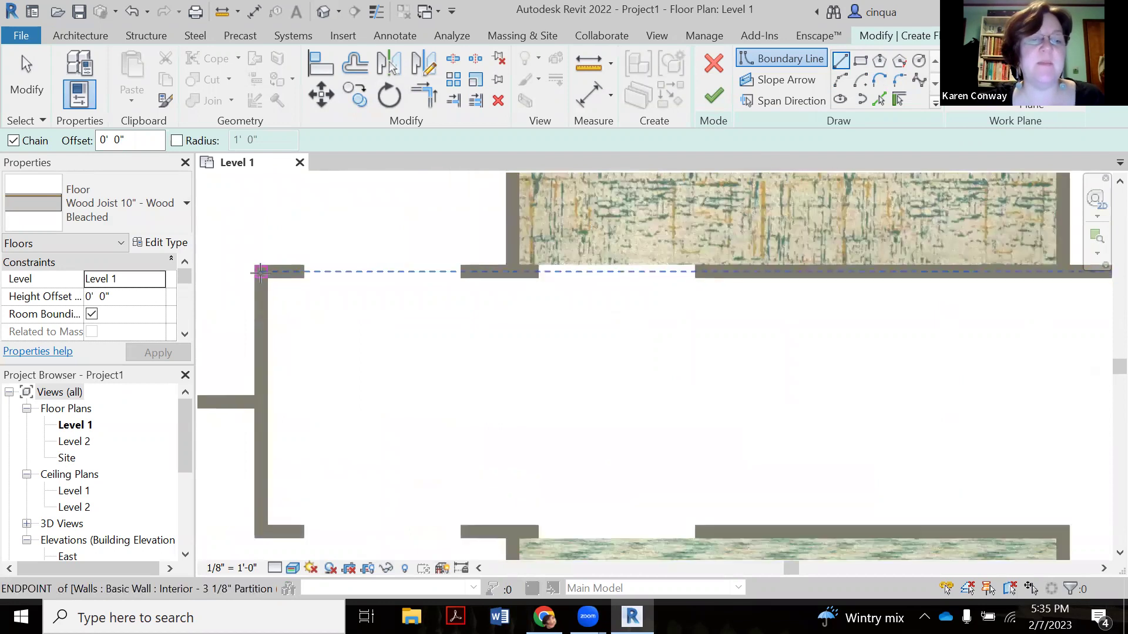
left_click(263, 272)
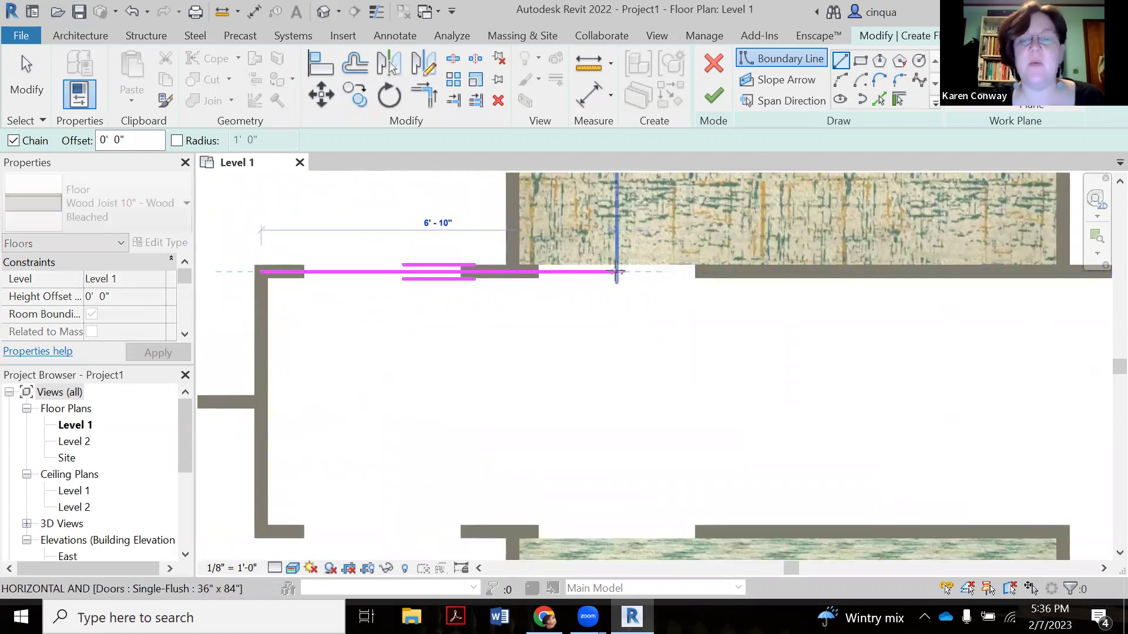
scroll(407, 296, "down", 5)
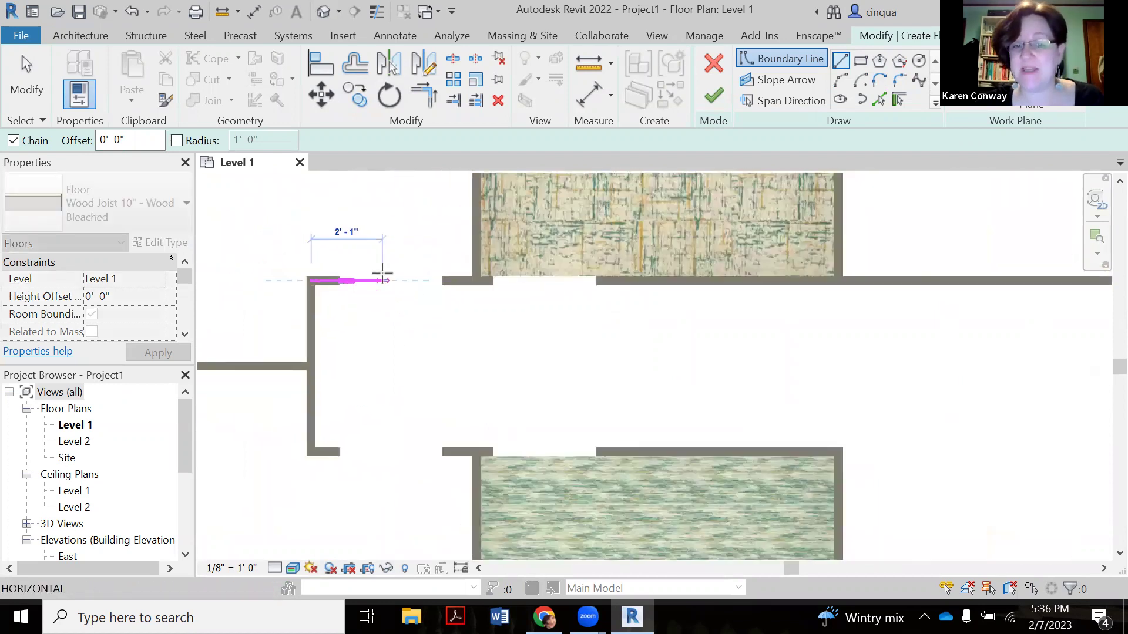
scroll(787, 275, "up", 1)
scroll(796, 279, "up", 4)
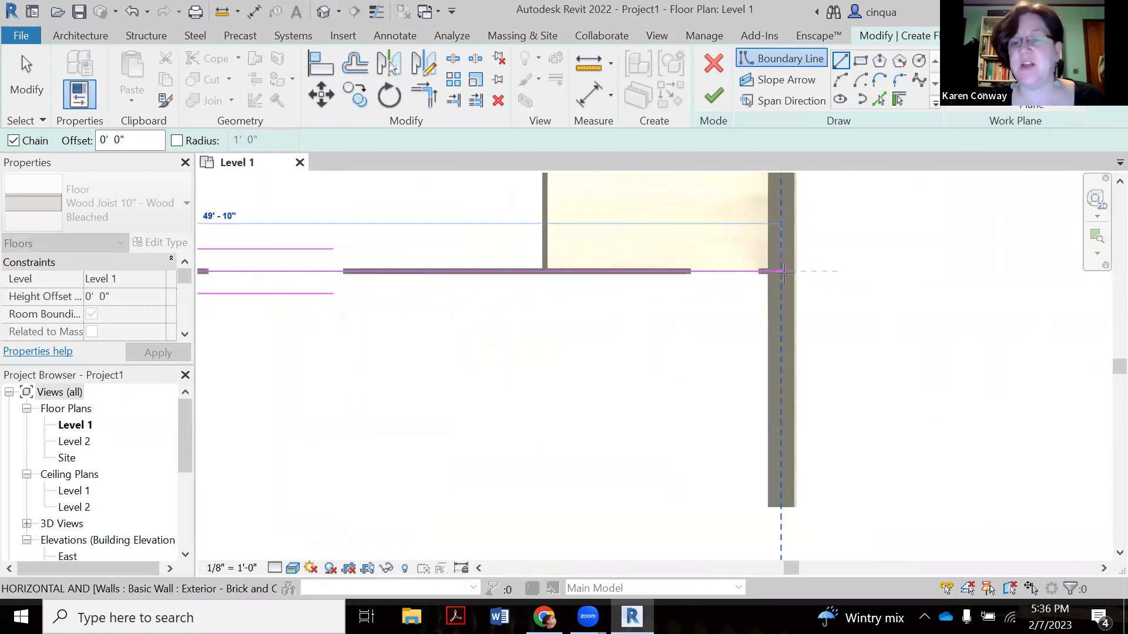
left_click(778, 272)
scroll(468, 284, "down", 4)
scroll(782, 364, "up", 5)
scroll(785, 357, "up", 2)
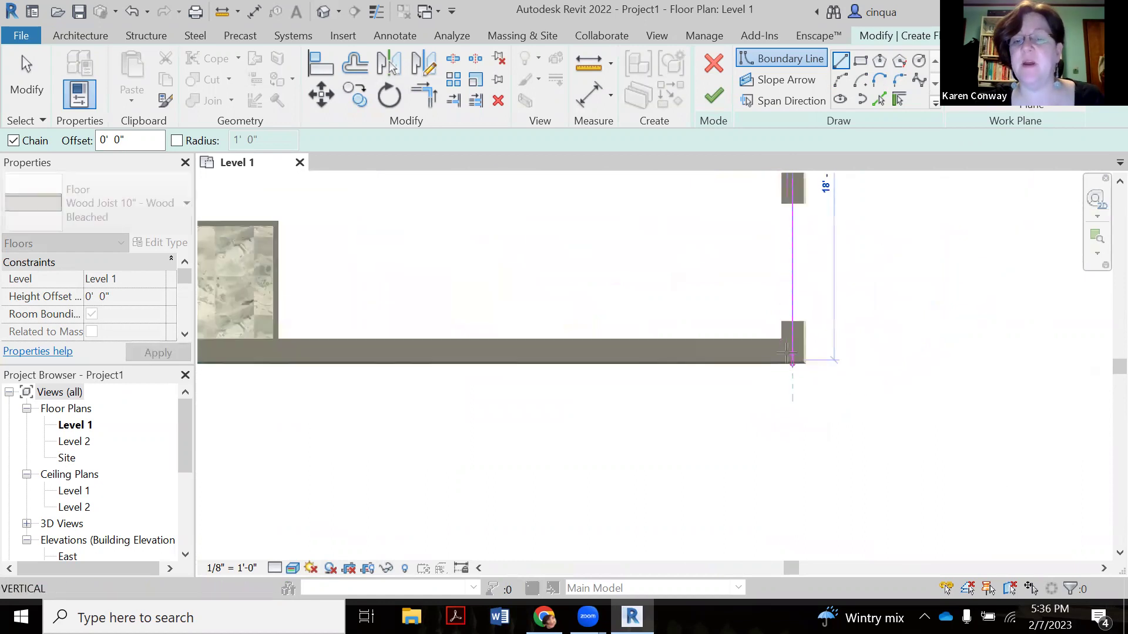
left_click(790, 351)
Continue the boundary left along the bottom wall and around the stepped wall corners.
scroll(793, 352, "down", 4)
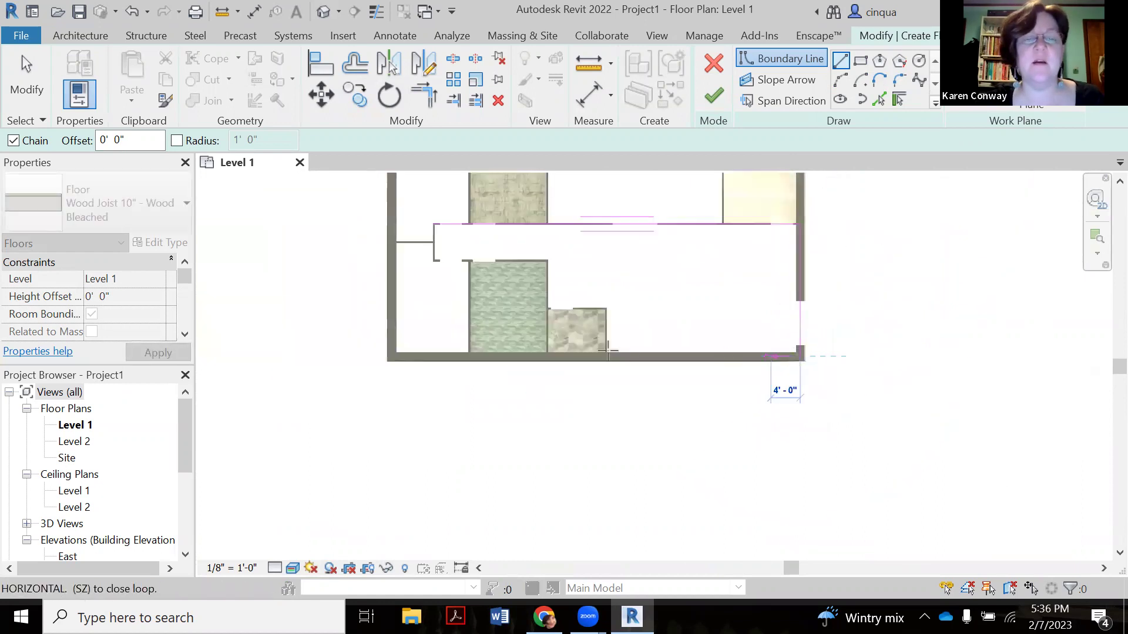
scroll(607, 358, "up", 5)
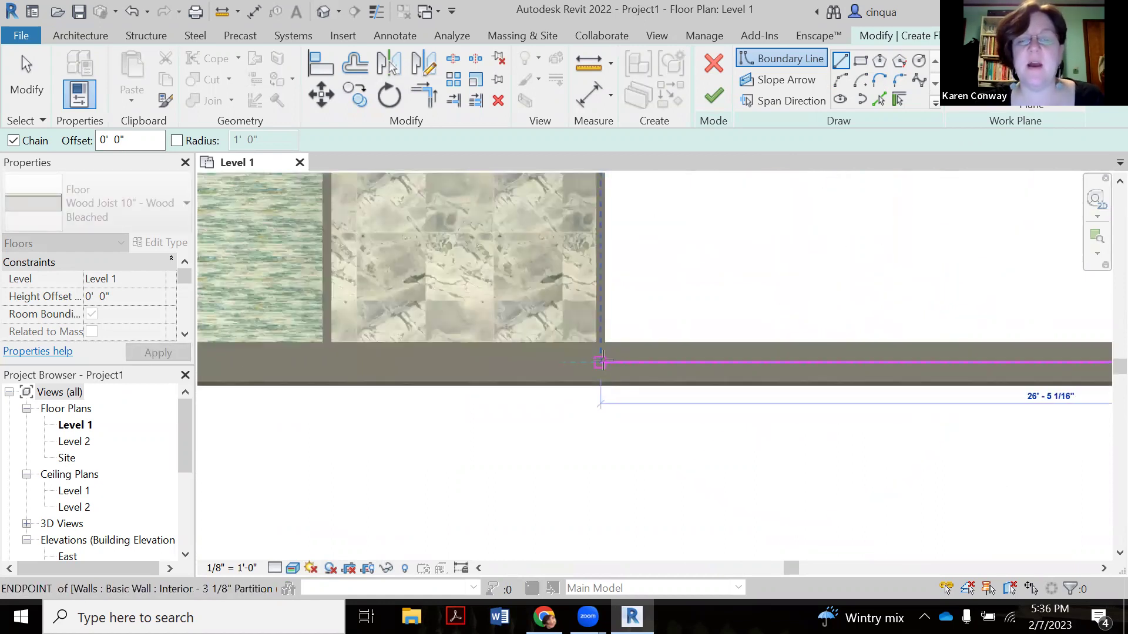
left_click(605, 378)
scroll(593, 249, "down", 3)
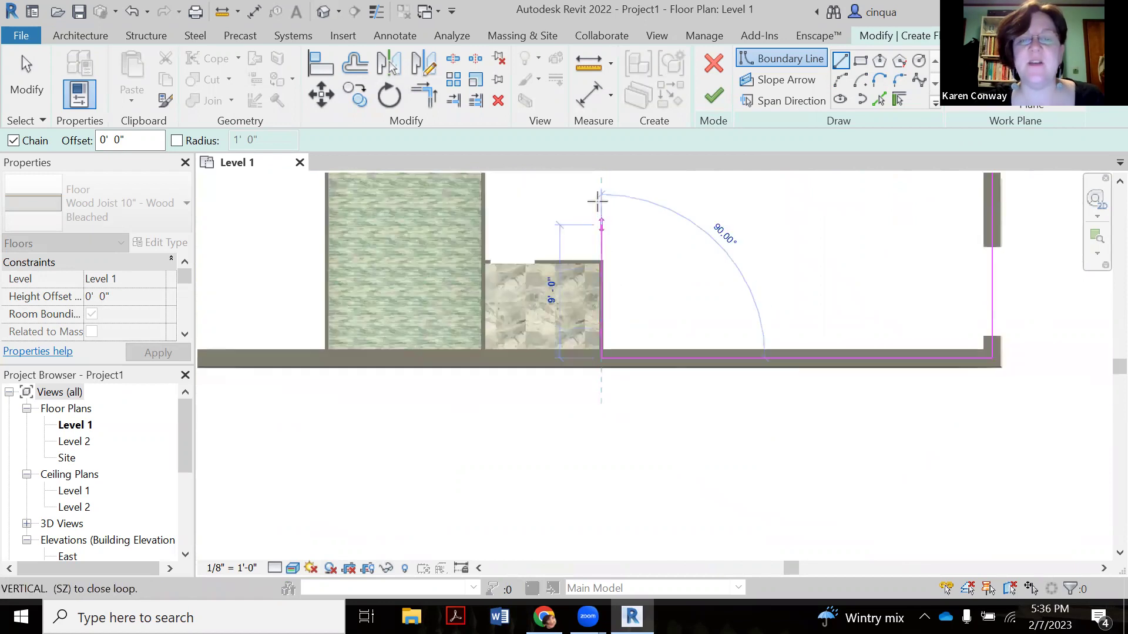
scroll(599, 254, "up", 3)
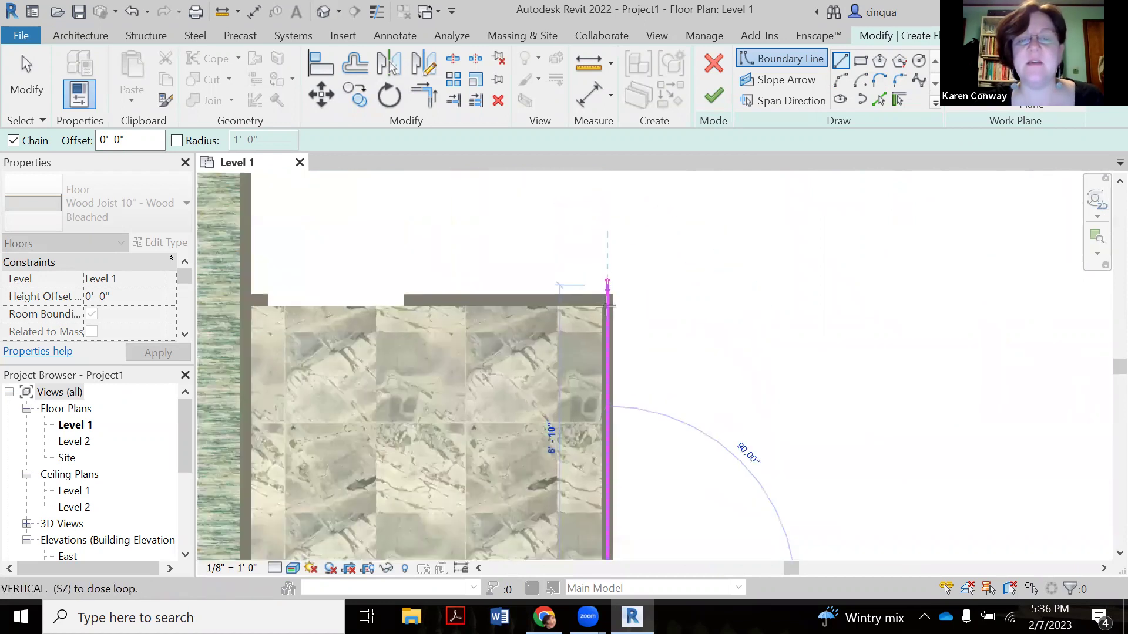
left_click(607, 304)
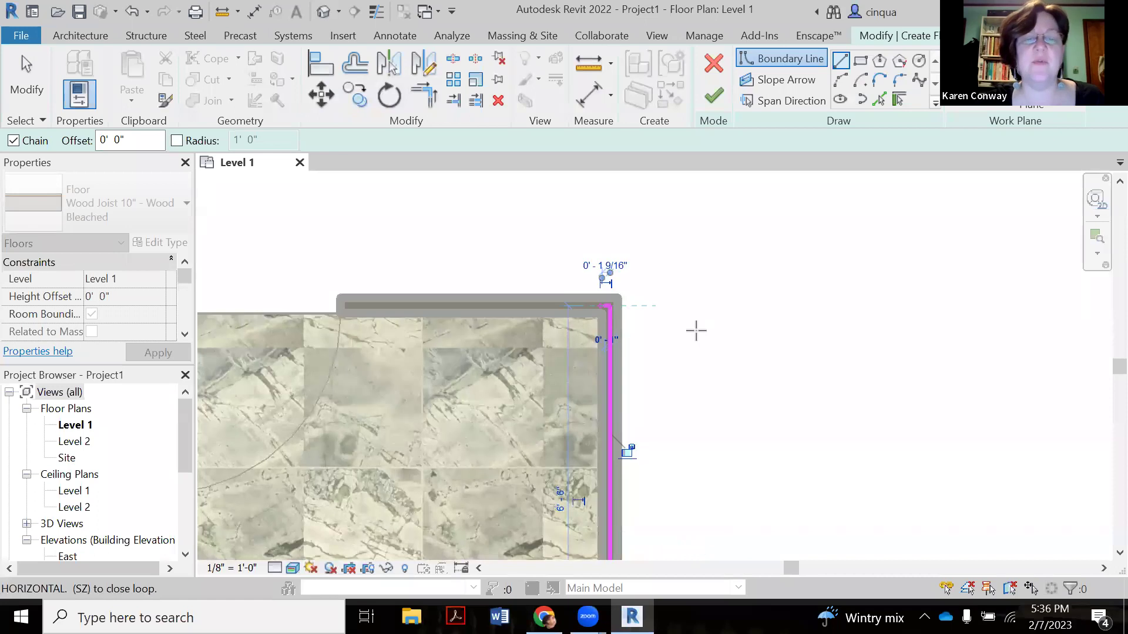
scroll(695, 329, "down", 4)
scroll(541, 317, "up", 1)
scroll(545, 322, "up", 5)
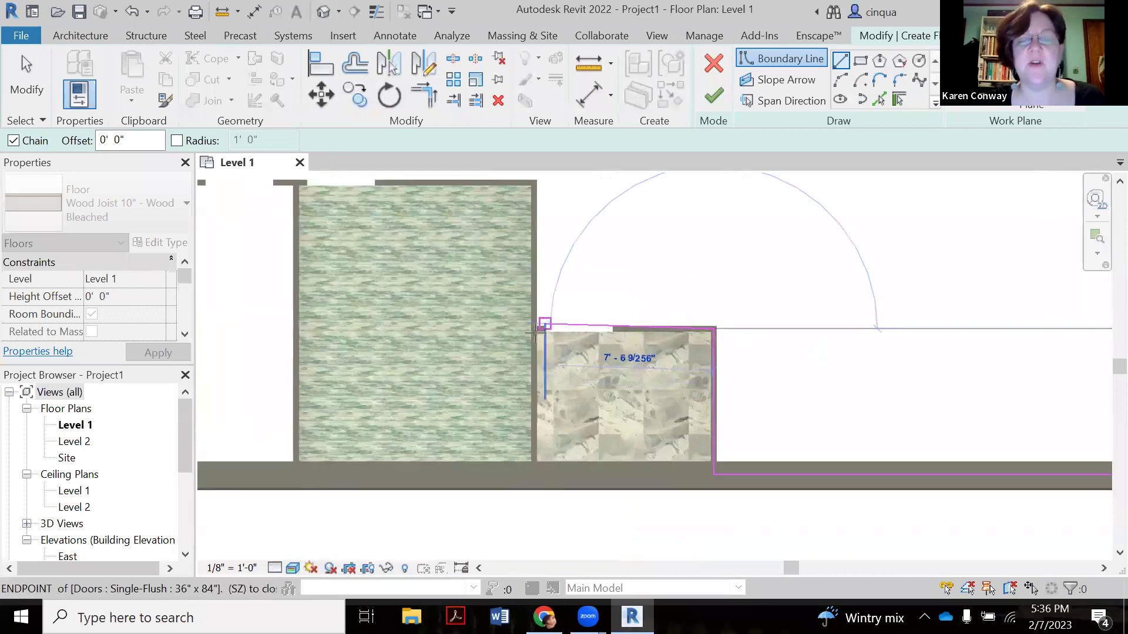
left_click(521, 340)
scroll(526, 339, "down", 2)
scroll(523, 282, "down", 2)
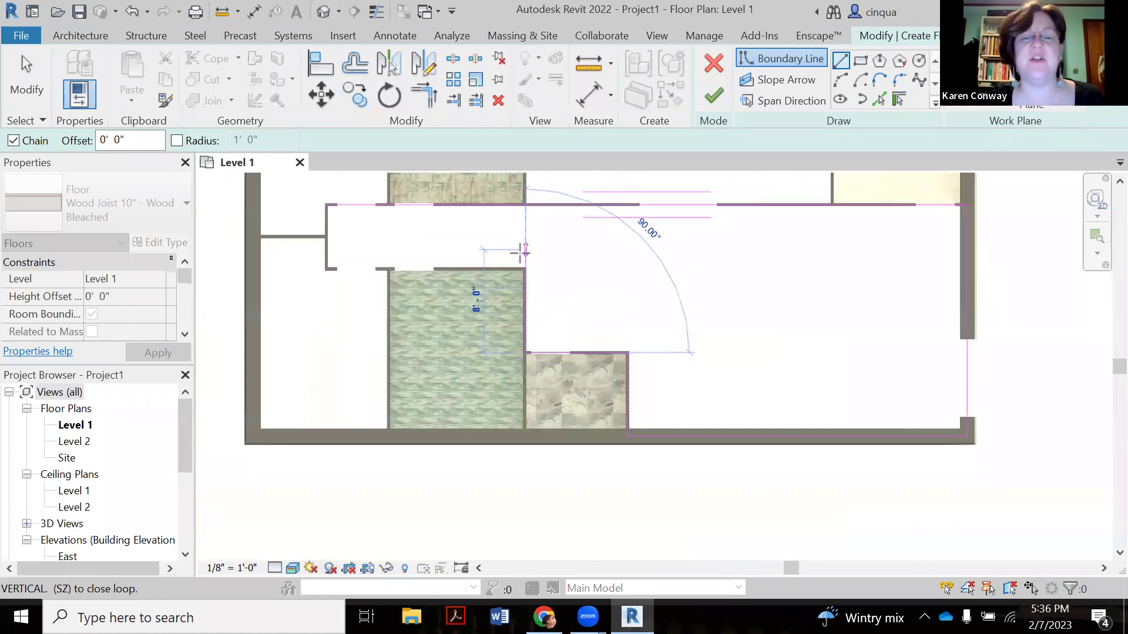
scroll(532, 279, "up", 5)
scroll(535, 277, "up", 1)
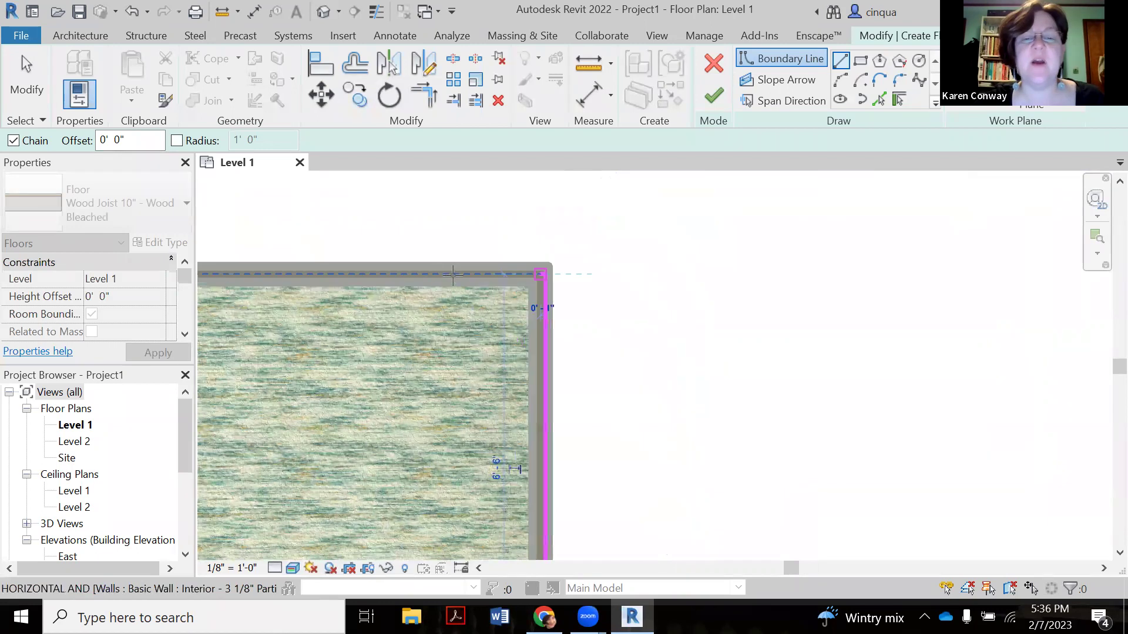
left_click(544, 233)
Close the corridor boundary at the upper-left wall corner and end the line chain.
scroll(702, 322, "down", 2)
middle_click_drag(281, 330, 516, 321)
scroll(516, 320, "up", 1)
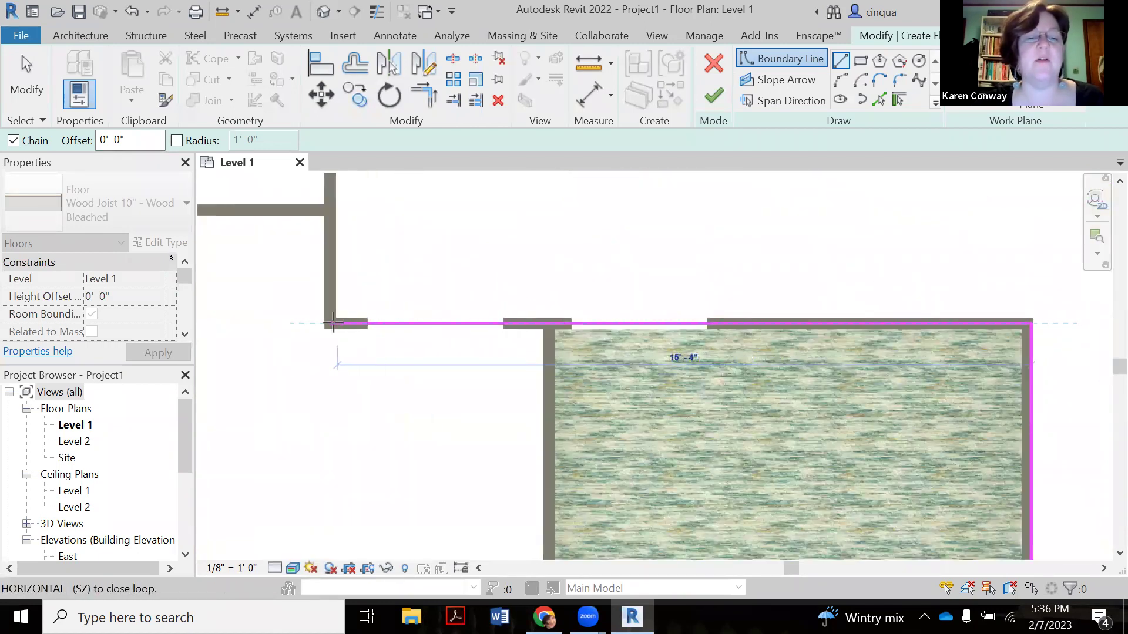
left_click(330, 323)
scroll(354, 417, "down", 2)
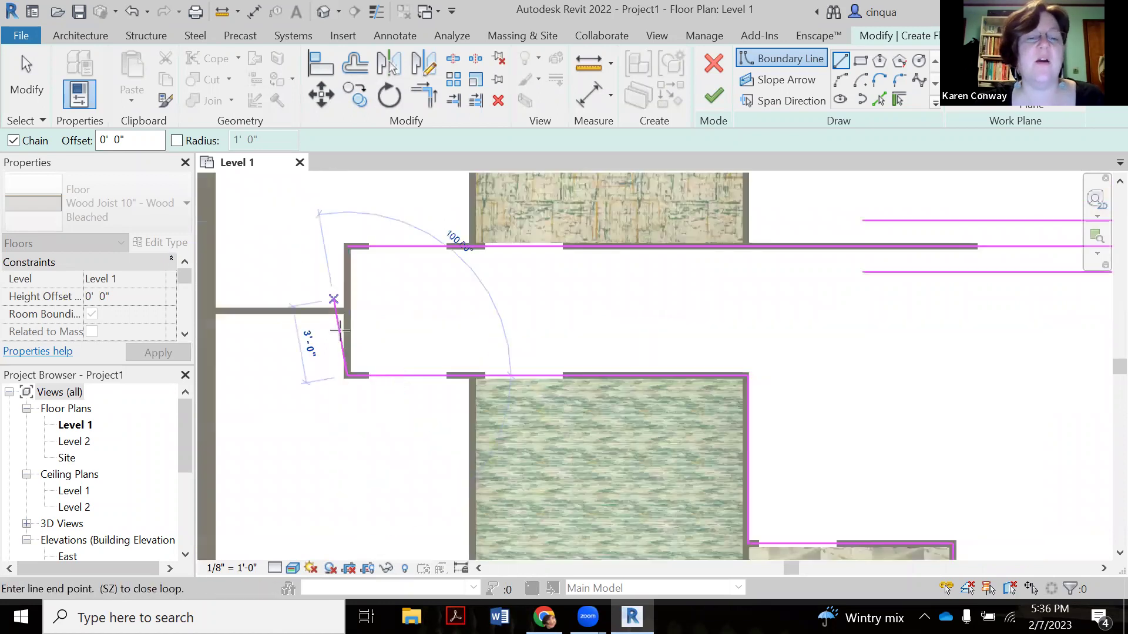
scroll(302, 330, "up", 1)
scroll(350, 274, "up", 5)
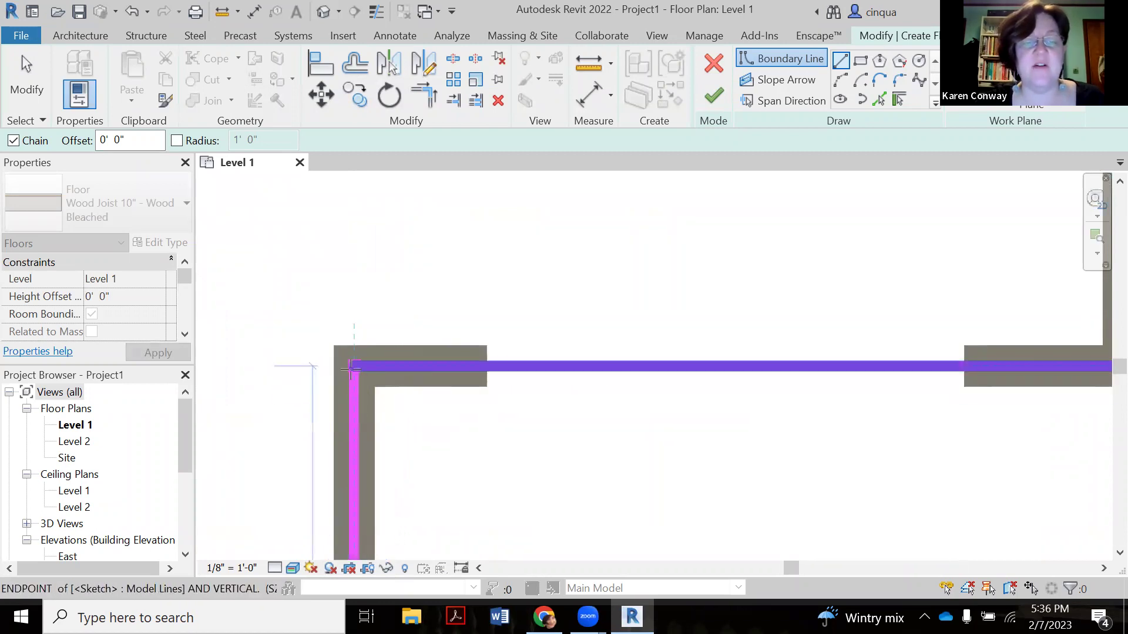
left_click(352, 367)
scroll(367, 300, "down", 2)
scroll(346, 270, "down", 2)
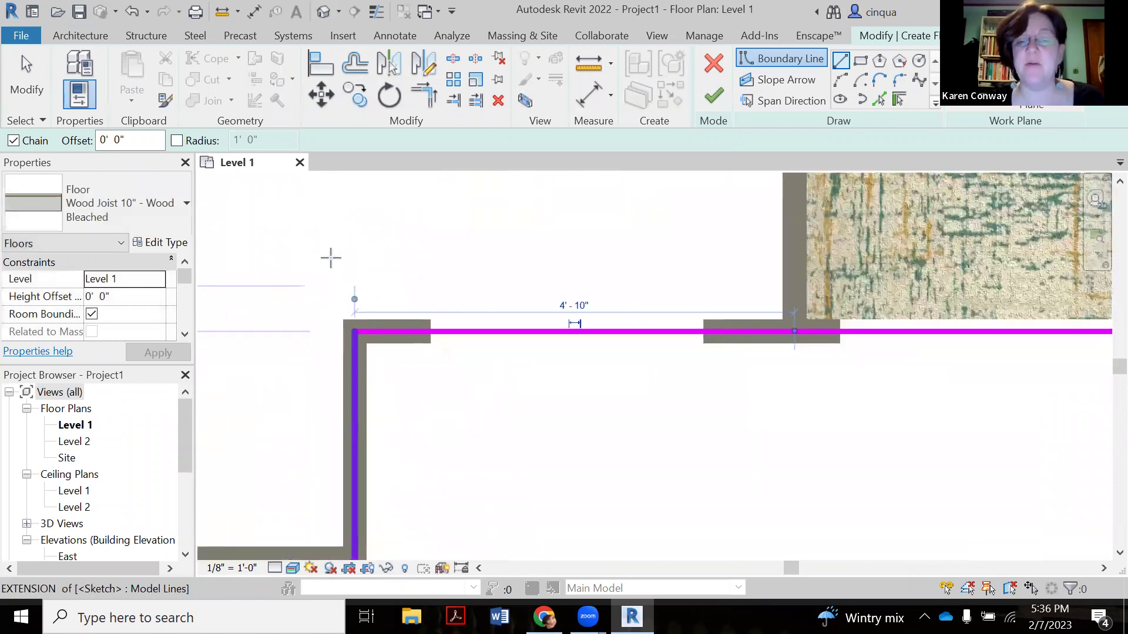
scroll(340, 257, "down", 4)
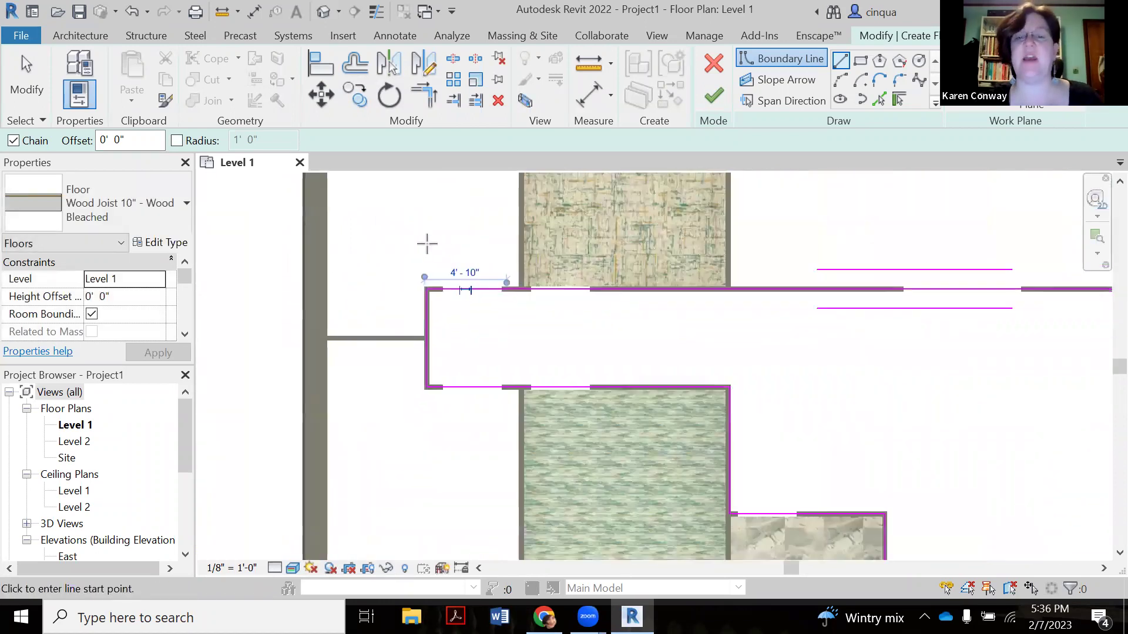
scroll(440, 244, "down", 3)
Finish the floor sketch, deselect it, and zoom to inspect the bleached plank texture.
left_click(713, 96)
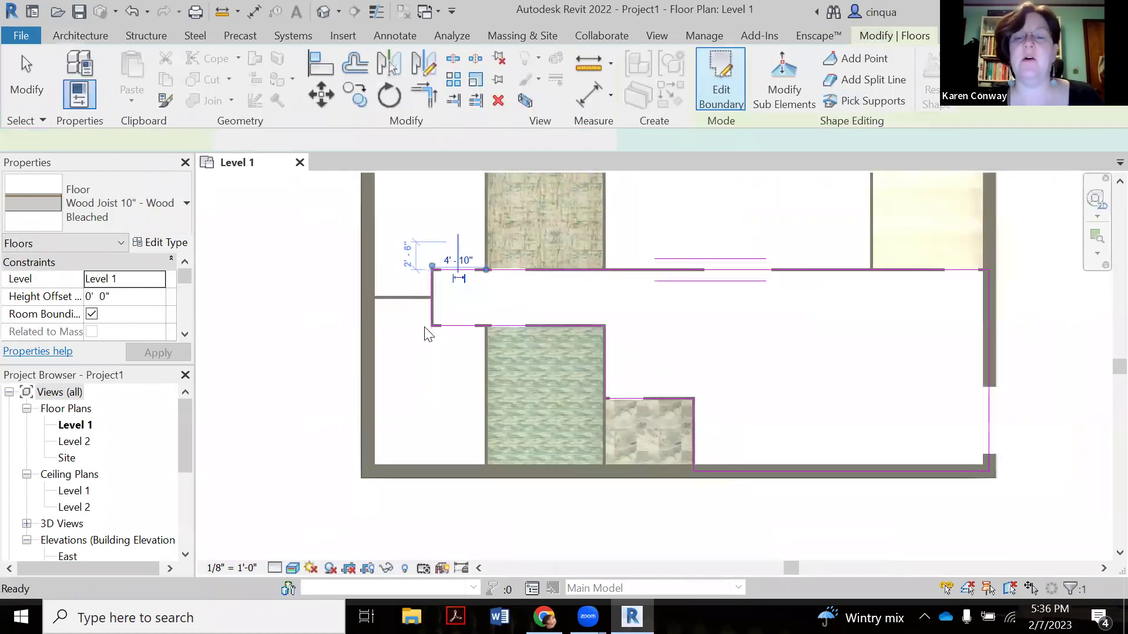
left_click(269, 414)
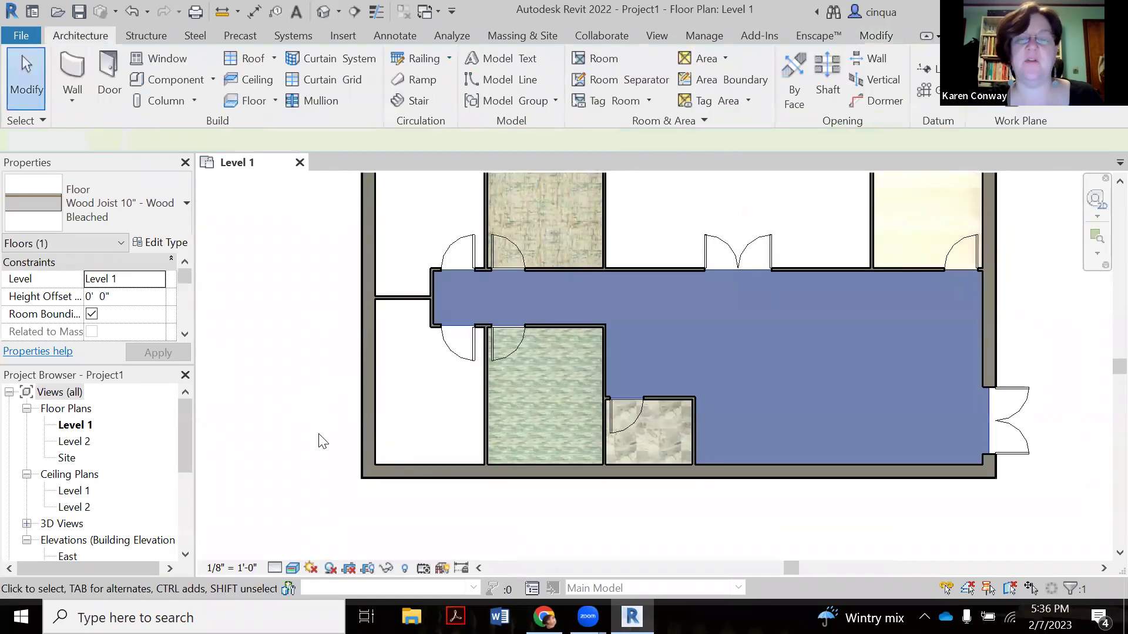
scroll(681, 396, "down", 2)
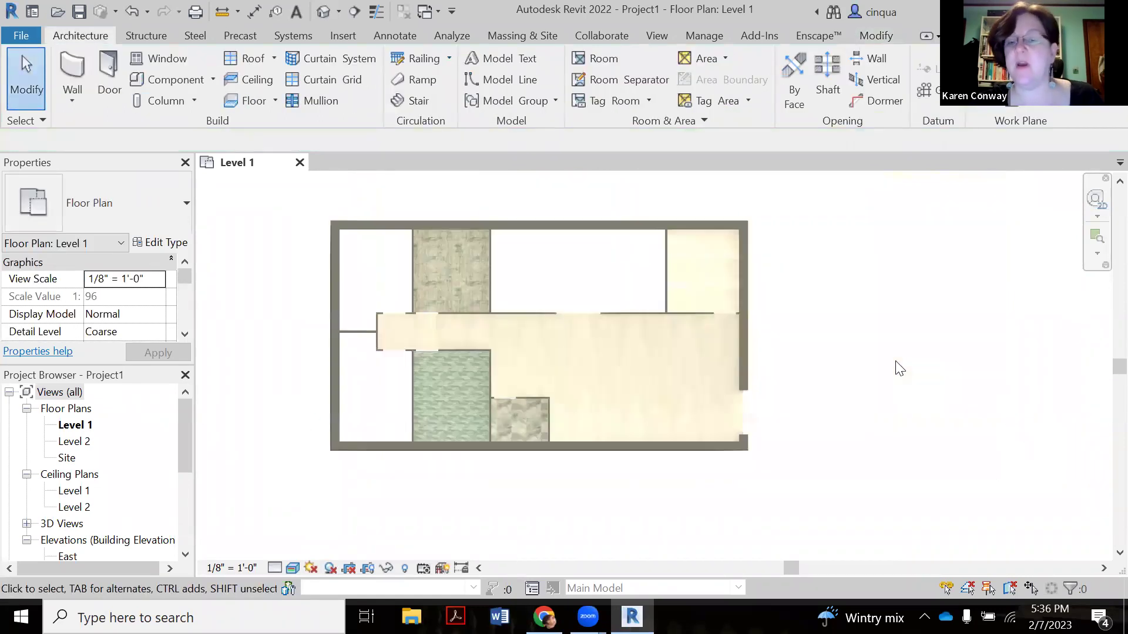
scroll(597, 385, "up", 5)
scroll(729, 370, "down", 4)
scroll(594, 359, "up", 2)
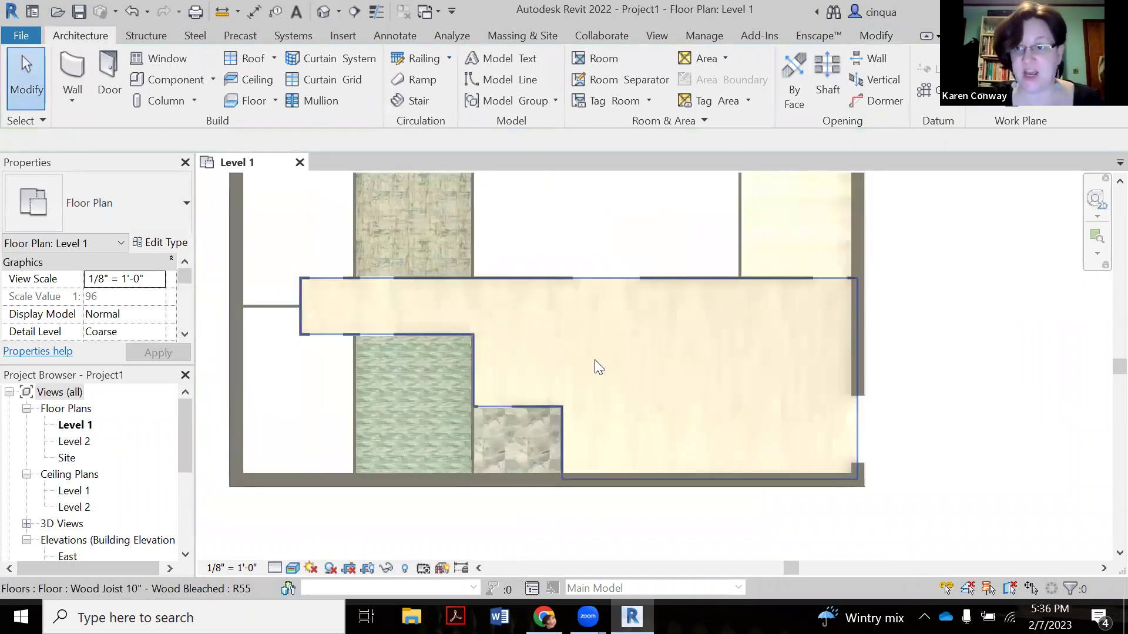
scroll(468, 334, "up", 3)
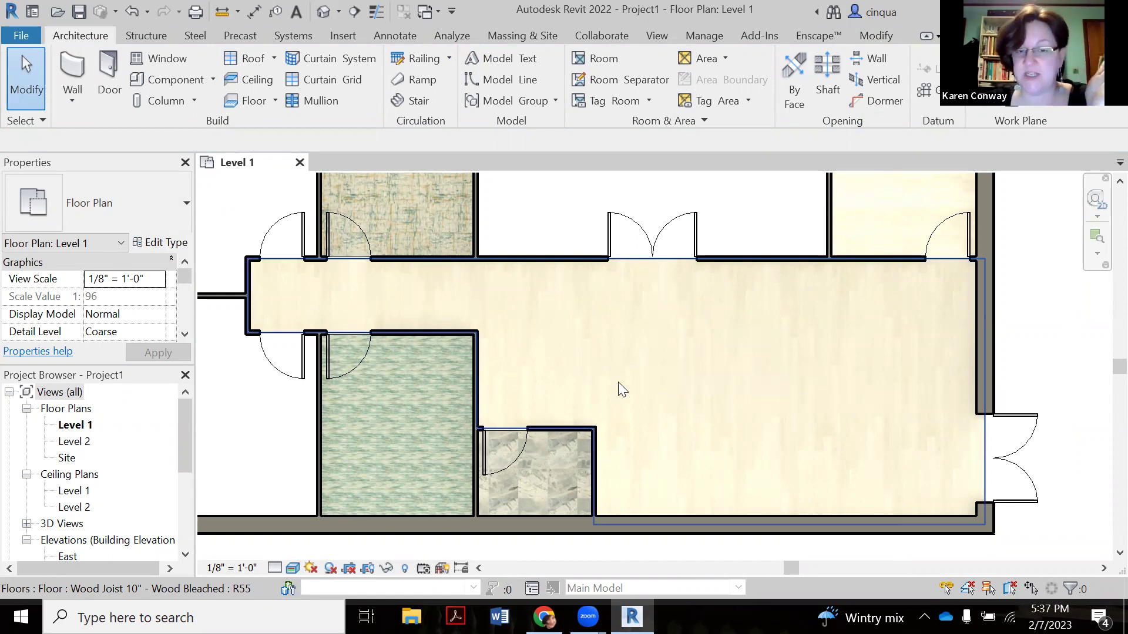
scroll(641, 343, "down", 2)
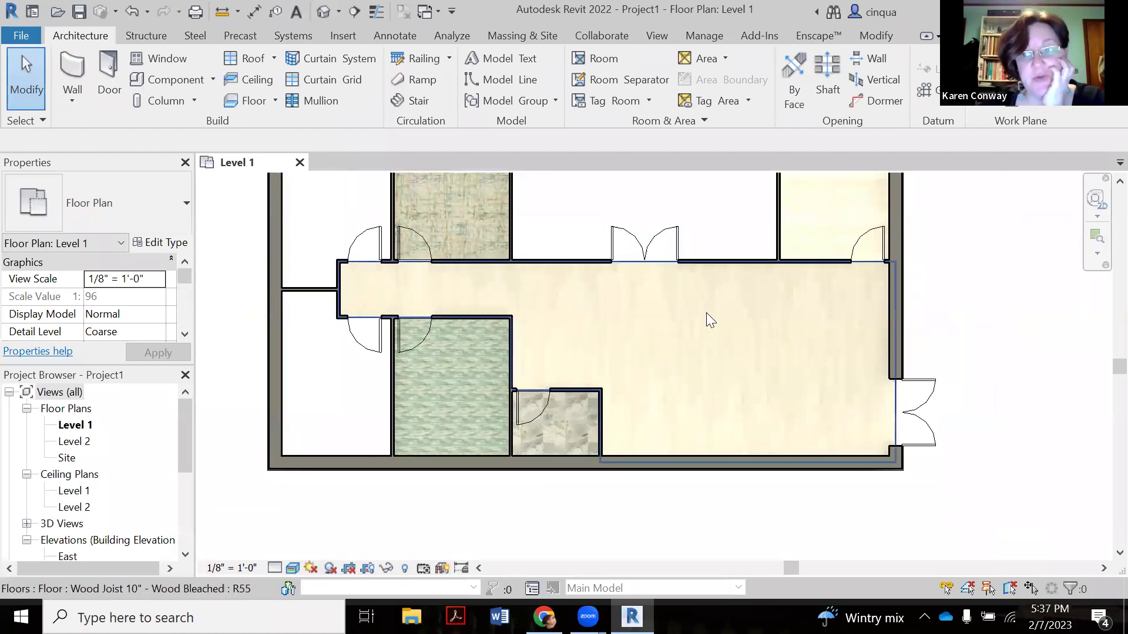
In Manage > Materials, set the Oak Flooring - Bleached image rotation to 90° and apply.
left_click(708, 40)
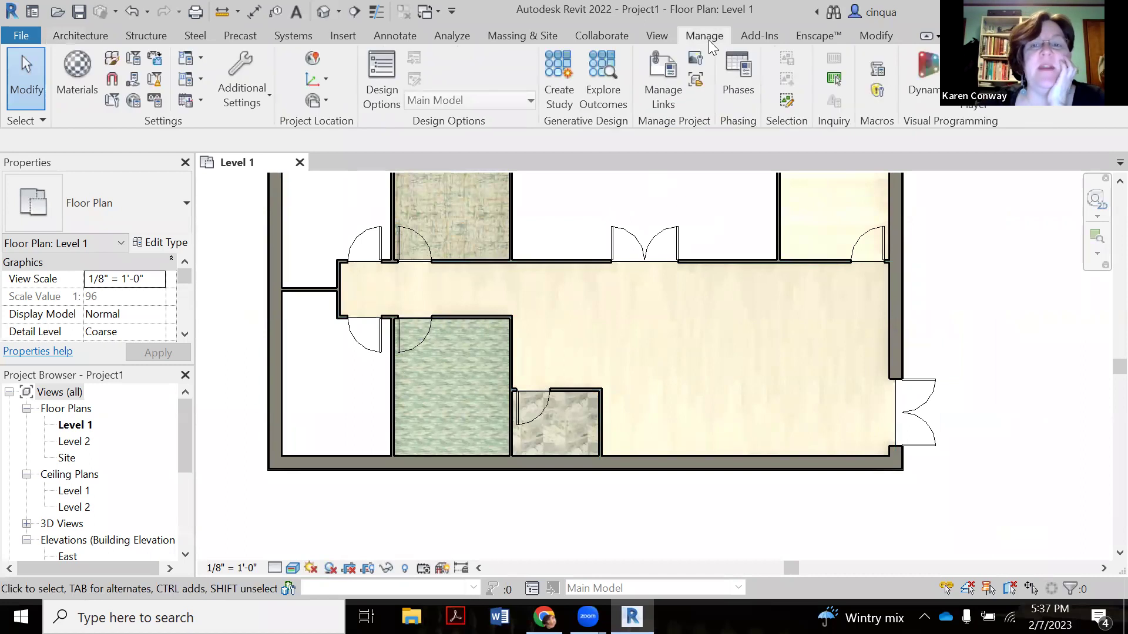
left_click(68, 88)
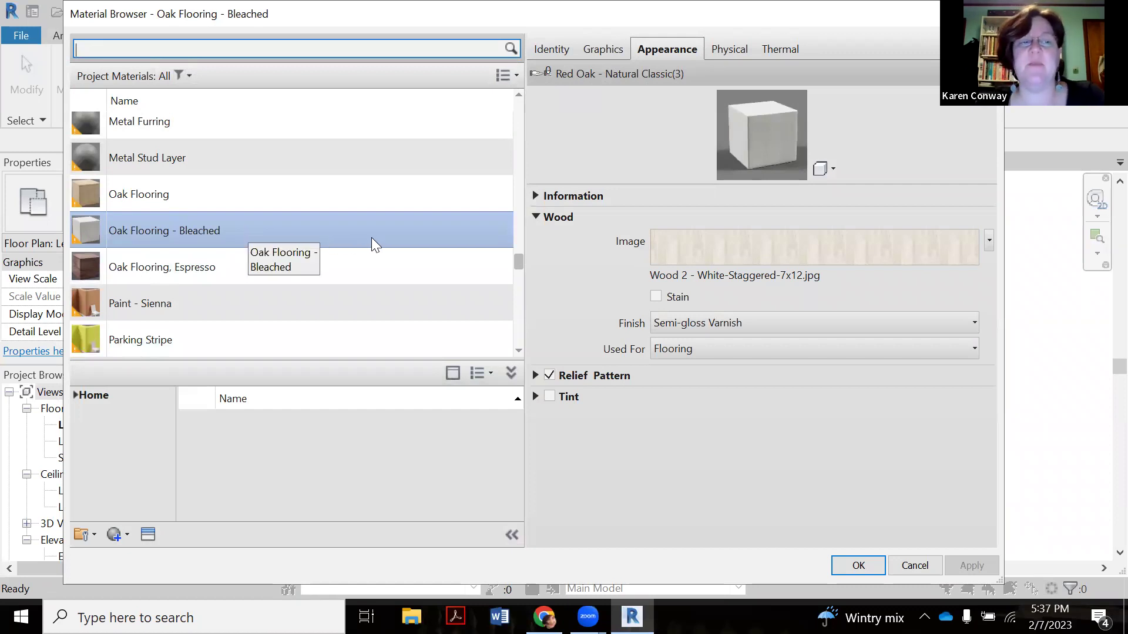
left_click(727, 250)
scroll(122, 304, "down", 2)
scroll(122, 304, "down", 1)
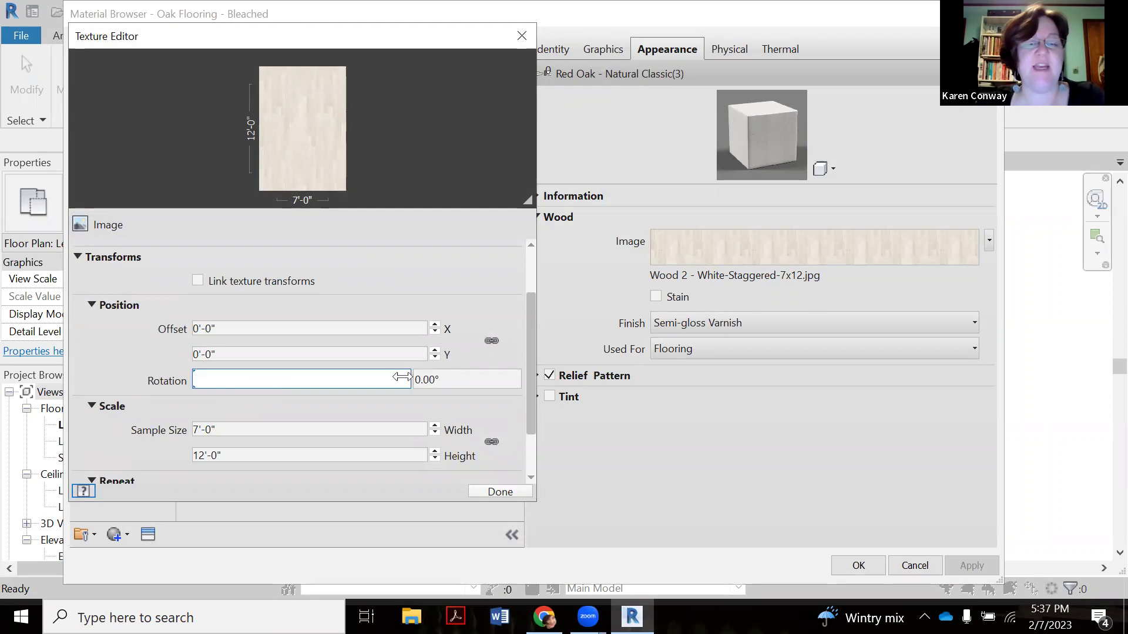
left_click(450, 380)
type("90")
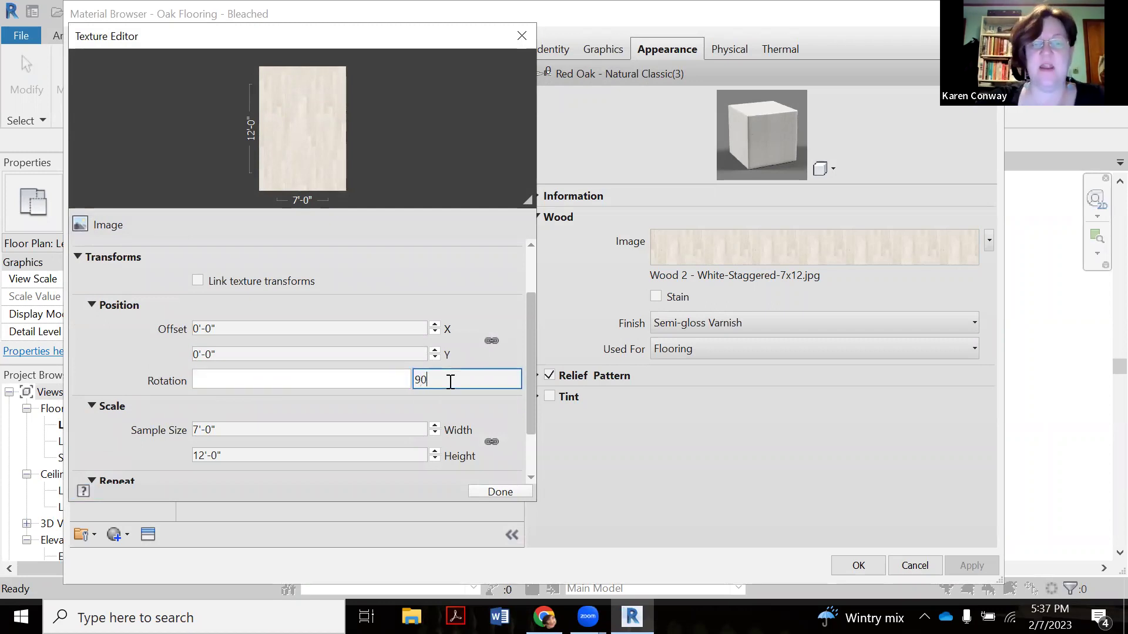
left_click(489, 492)
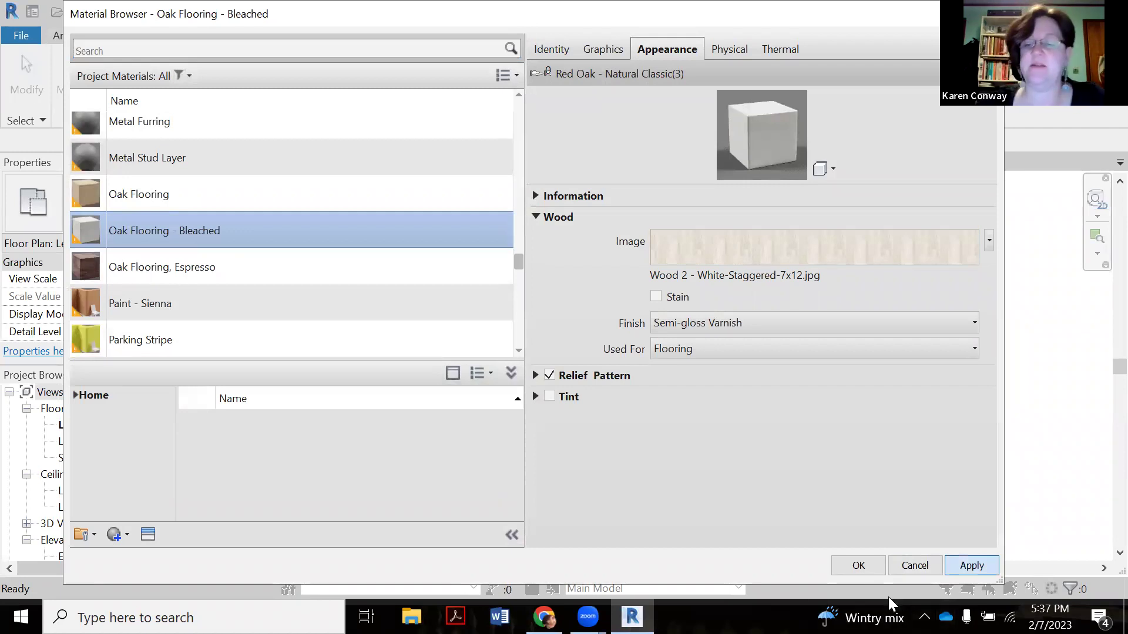
key("Return")
key("Return")
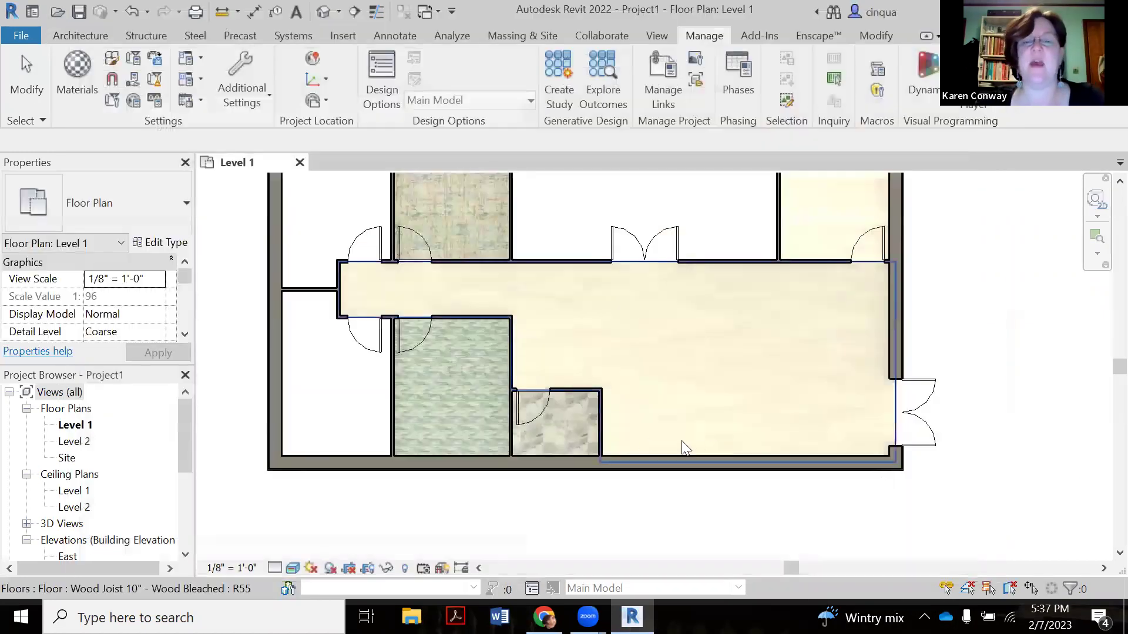
scroll(528, 357, "down", 1)
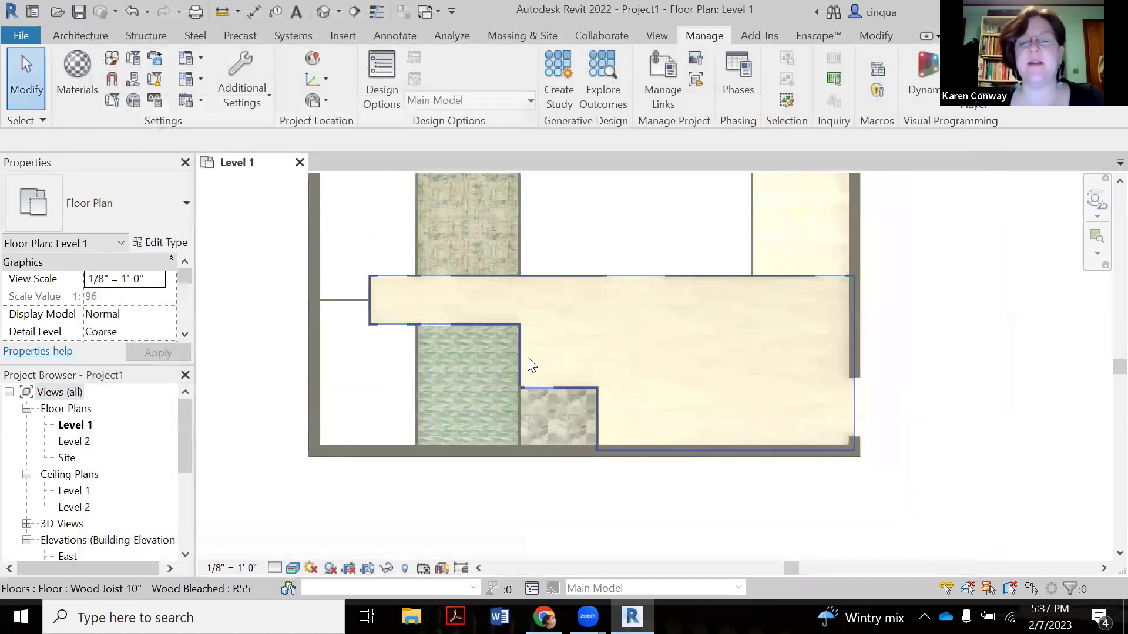
scroll(555, 359, "up", 2)
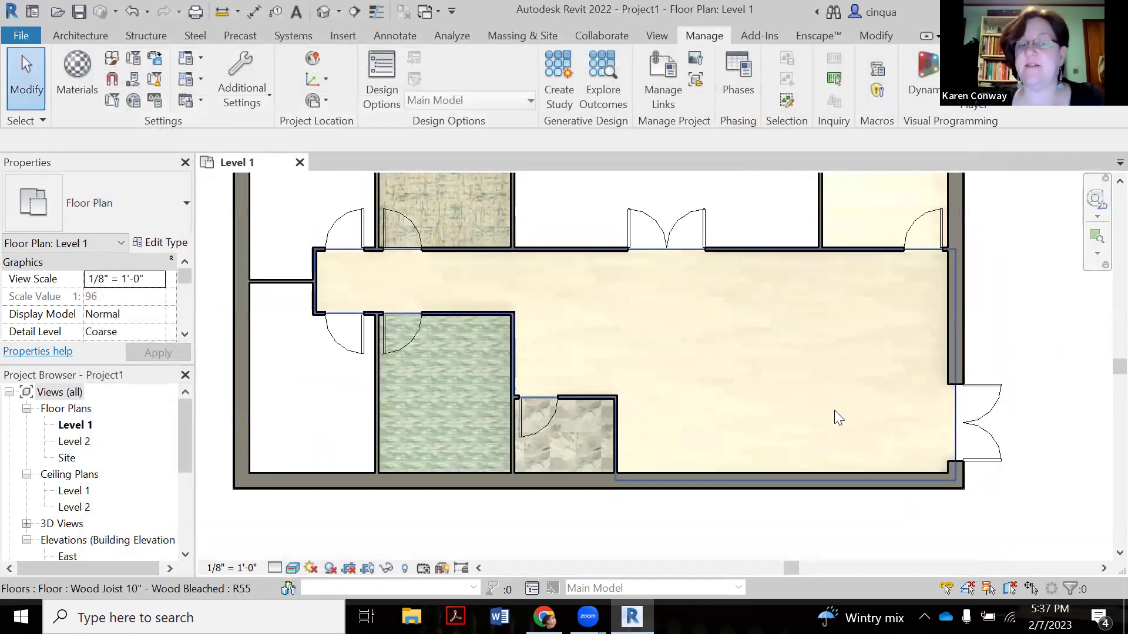
scroll(659, 421, "down", 1)
scroll(660, 422, "down", 1)
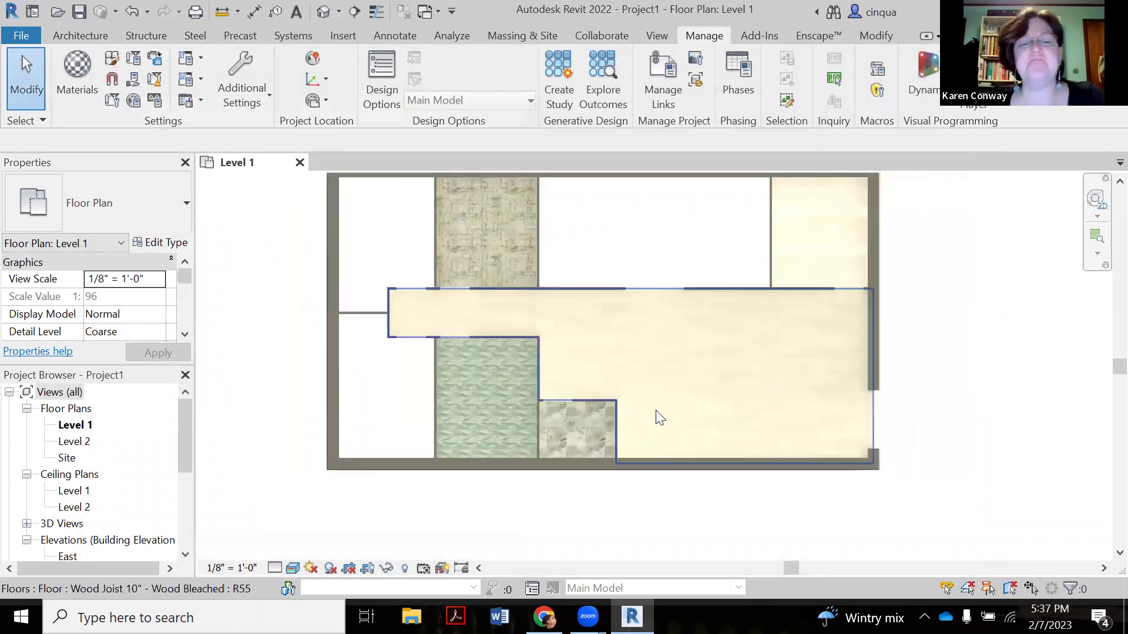
scroll(659, 418, "up", 1)
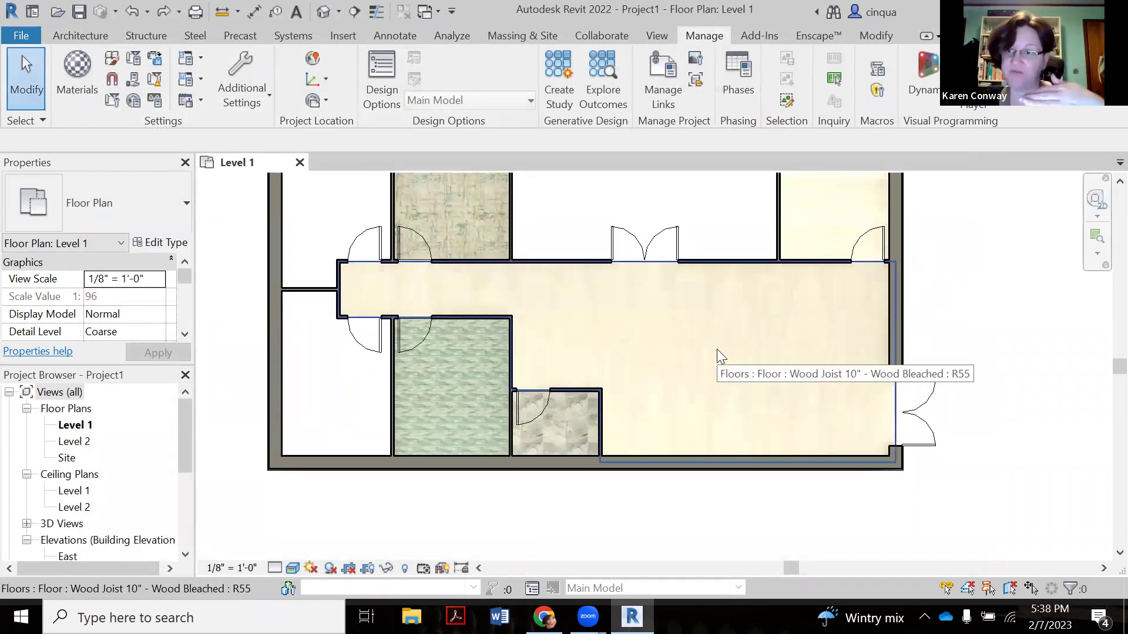
scroll(706, 405, "down", 2)
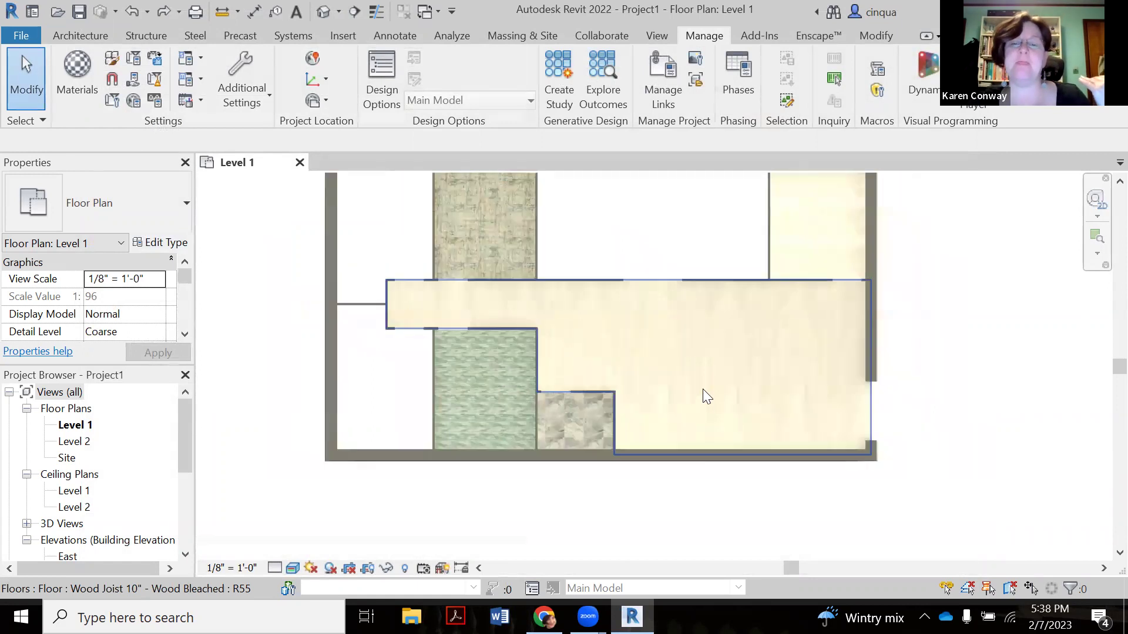
scroll(702, 380, "up", 2)
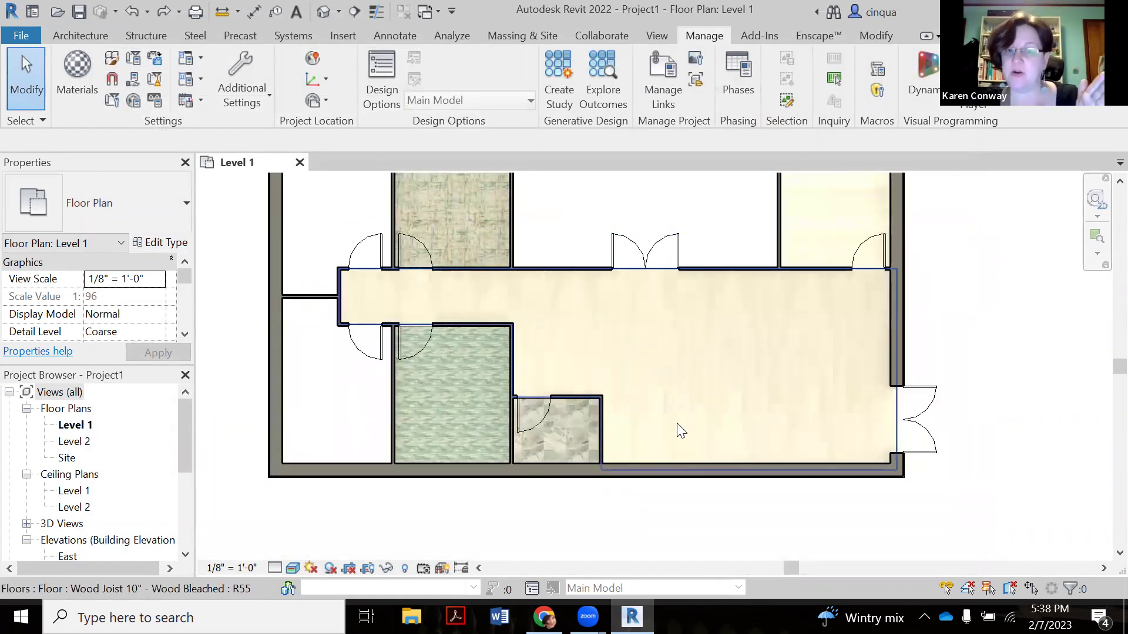
scroll(623, 308, "down", 2)
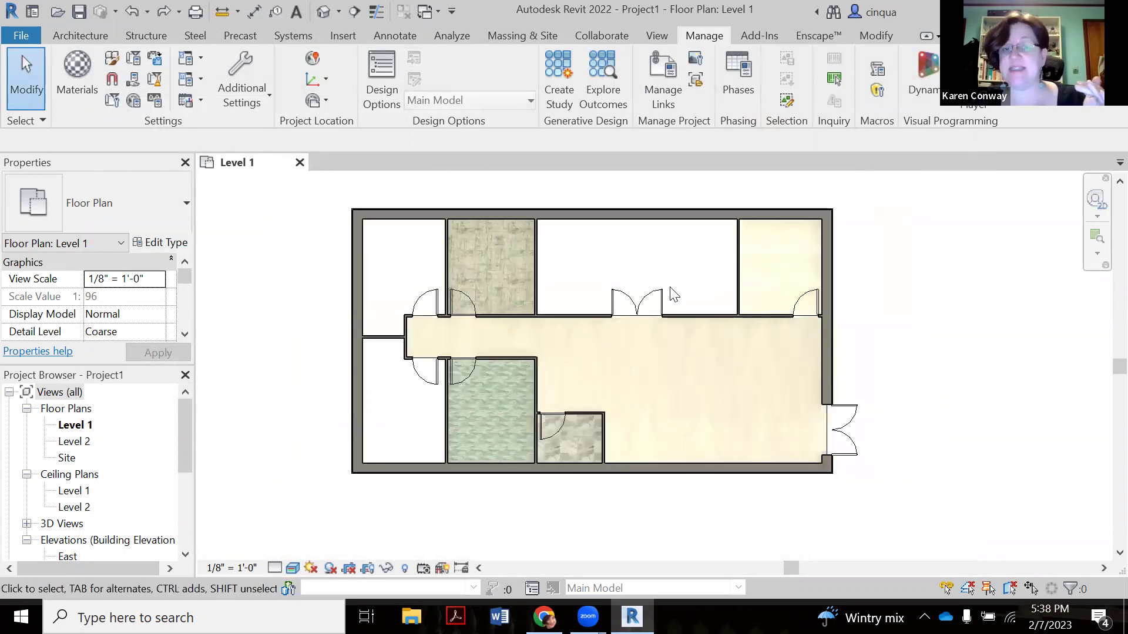
scroll(681, 349, "up", 1)
scroll(682, 357, "up", 1)
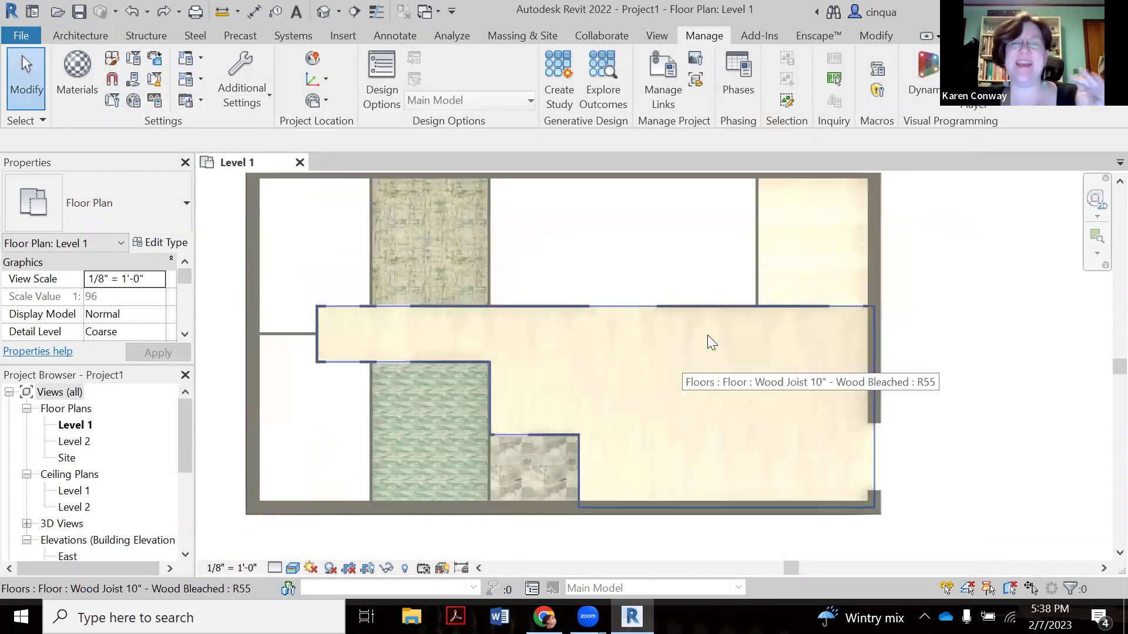
left_click(91, 90)
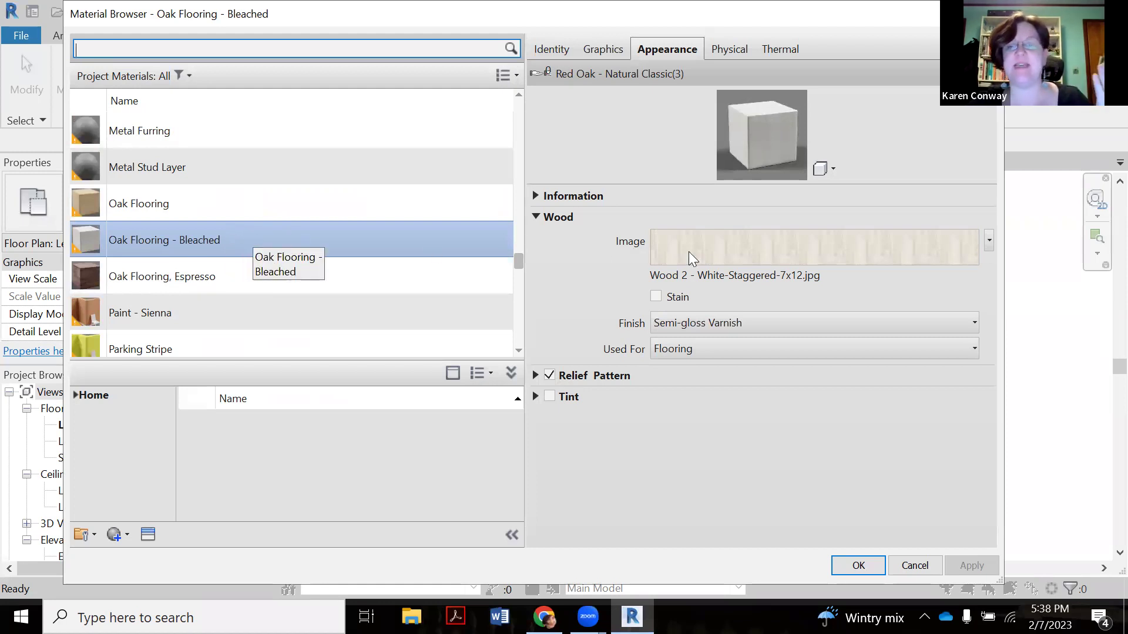
mouse_move(766, 258)
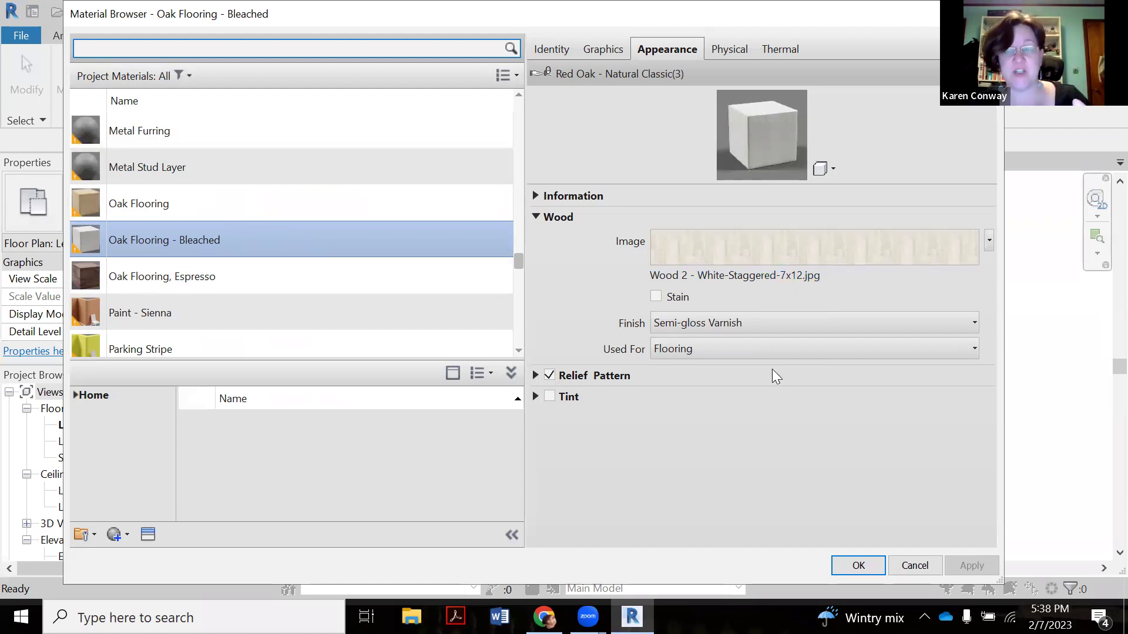
left_click(1070, 390)
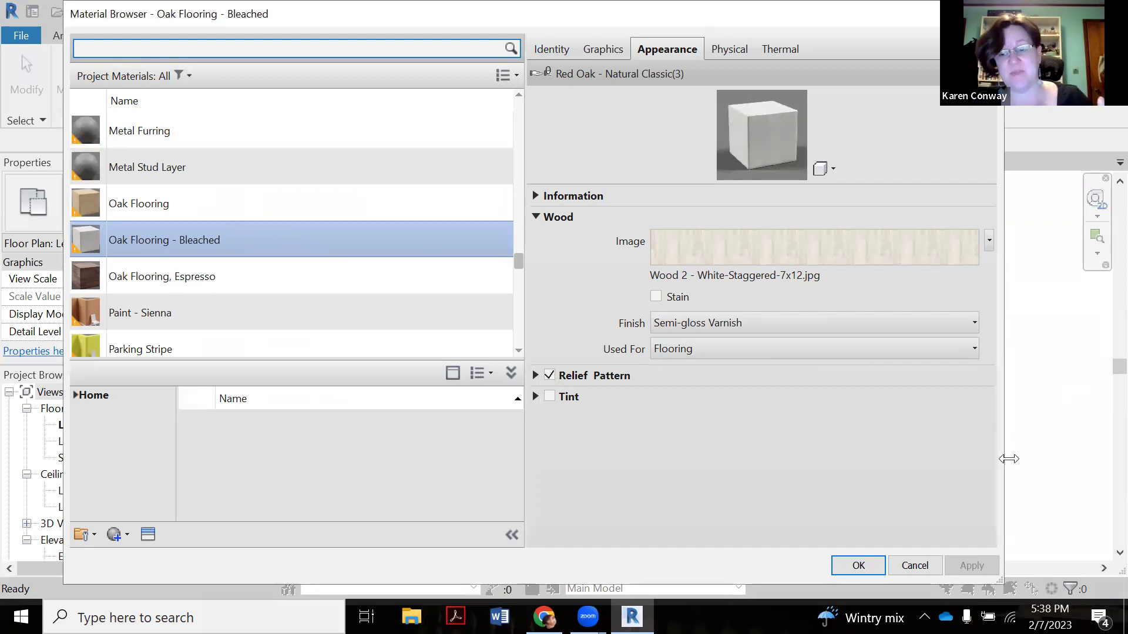
key("Escape")
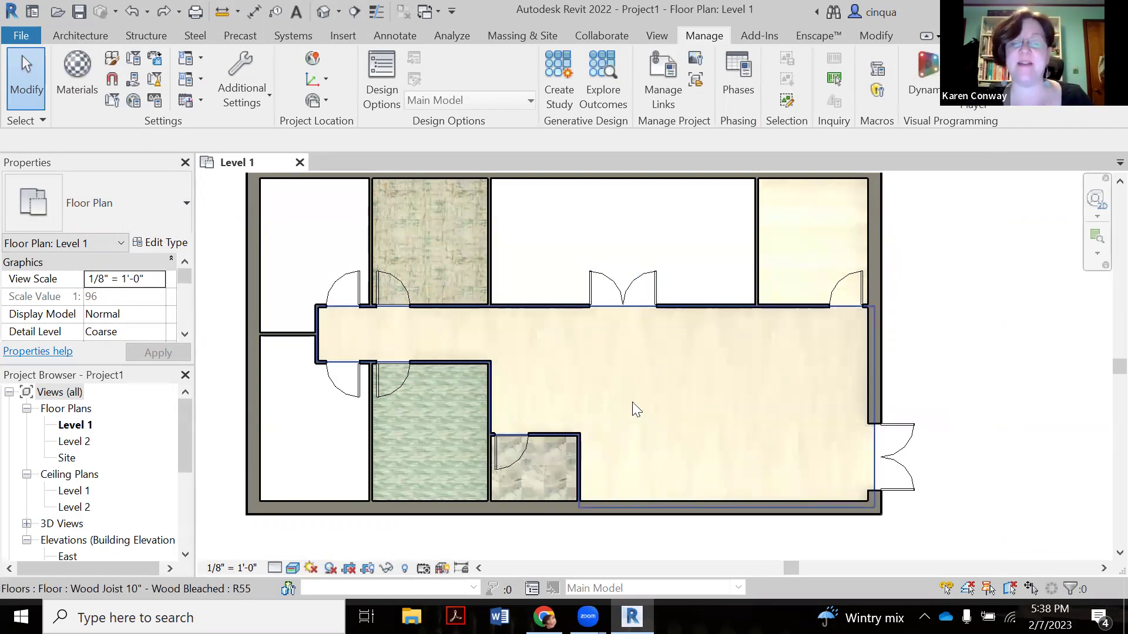
scroll(632, 382, "down", 2)
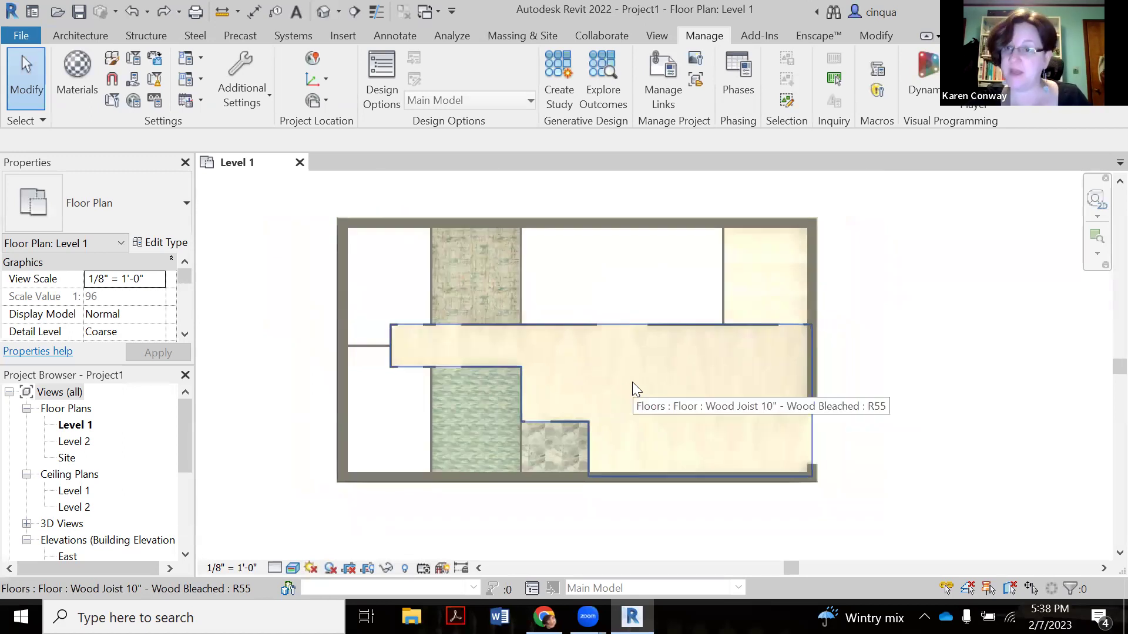
scroll(634, 387, "up", 2)
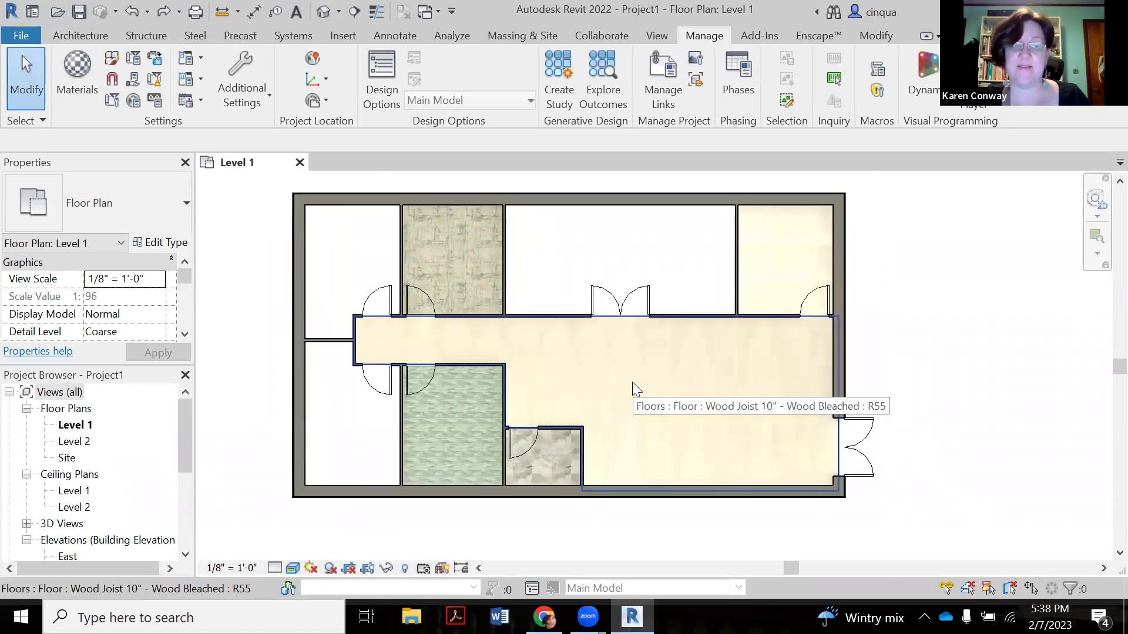